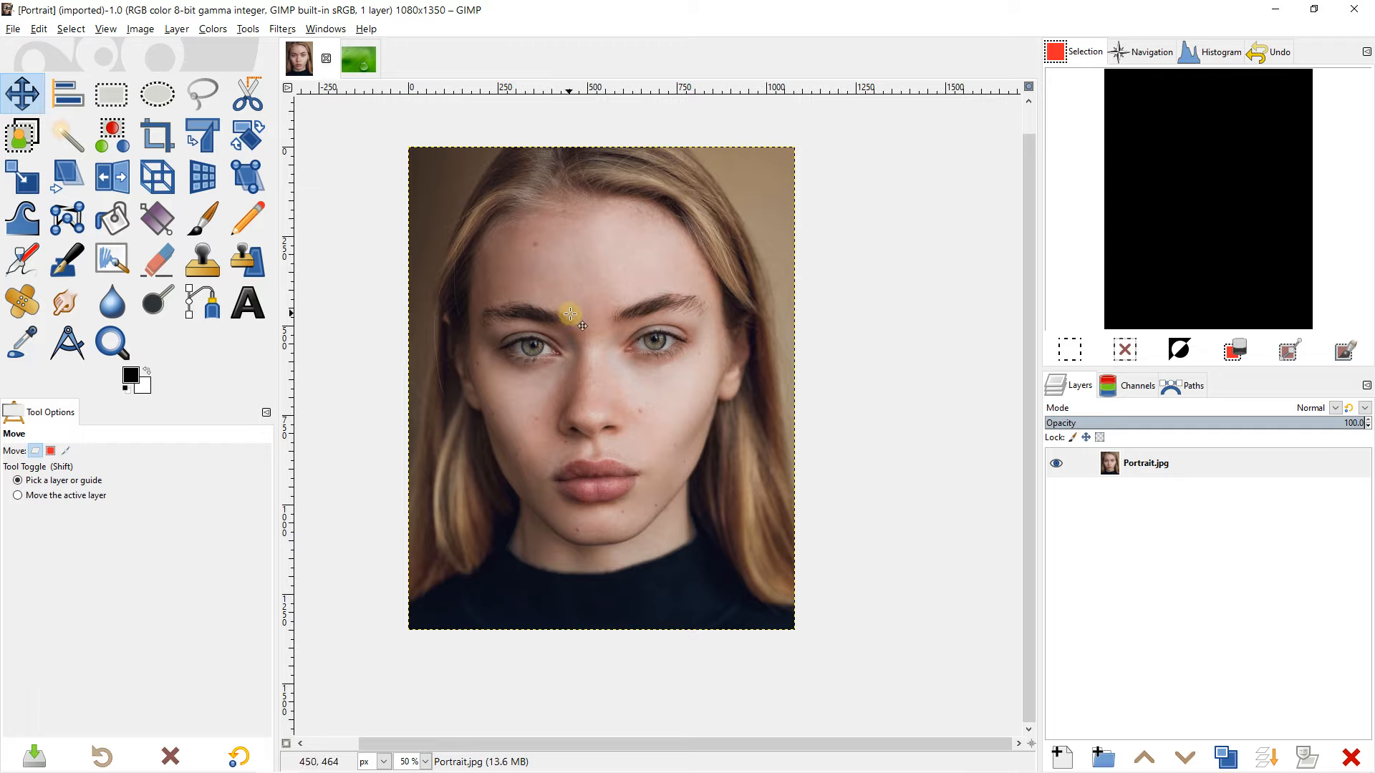
Step: Duplicate the Portrait.jpg layer
right_click(1137, 466)
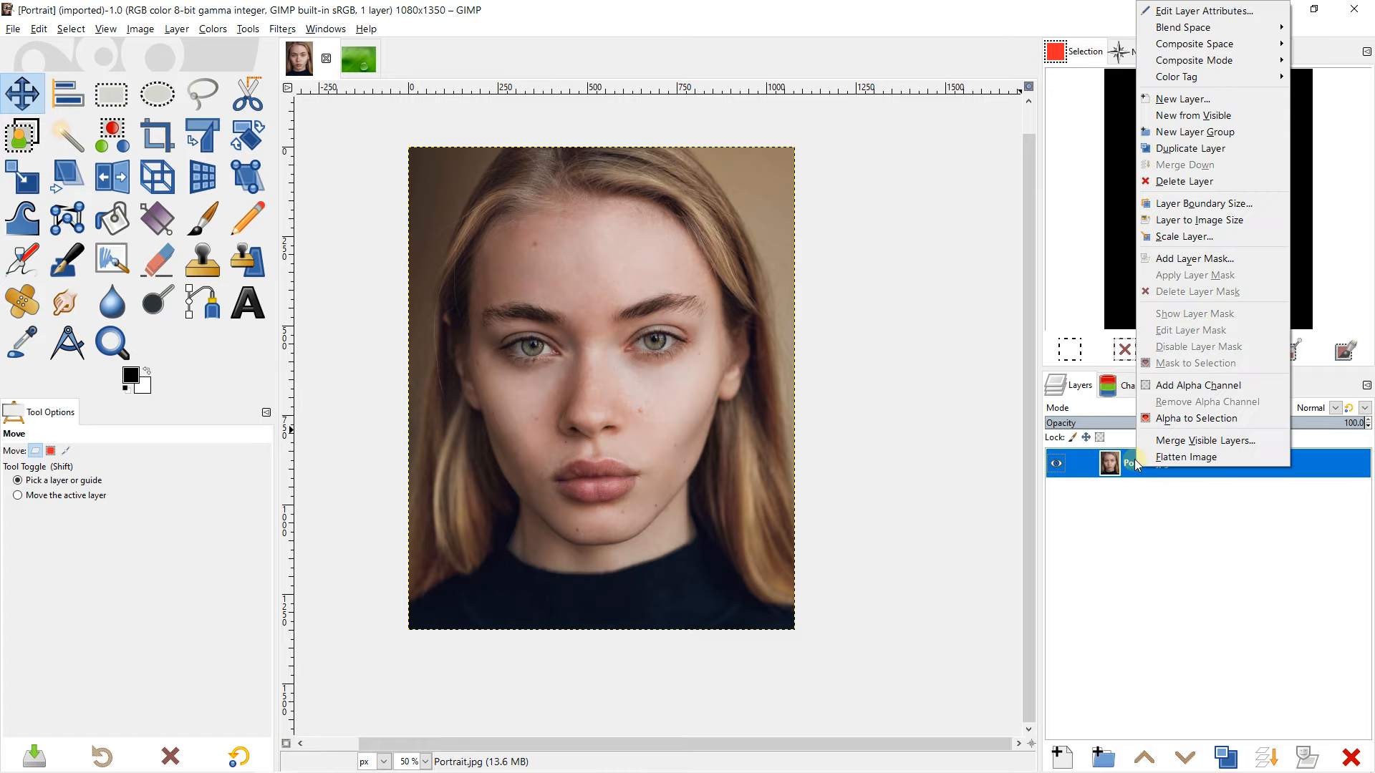
click(1158, 153)
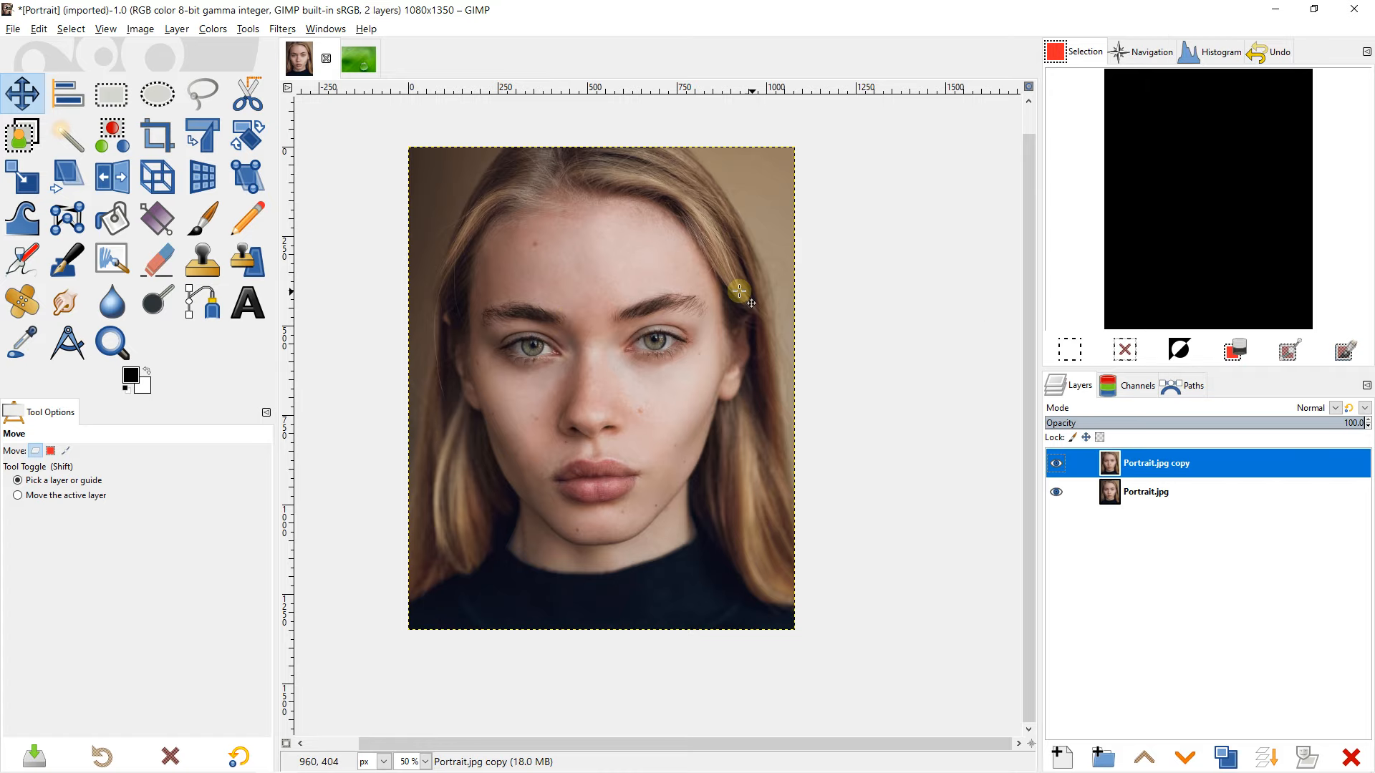
Step: Remove the forehead mole with the Healing tool at brush size 36 and hardness 100, sampling clean skin just below it
scroll(529, 277, up, 2)
drag(550, 250, 517, 246)
scroll(505, 246, up, 2)
scroll(501, 246, up, 1)
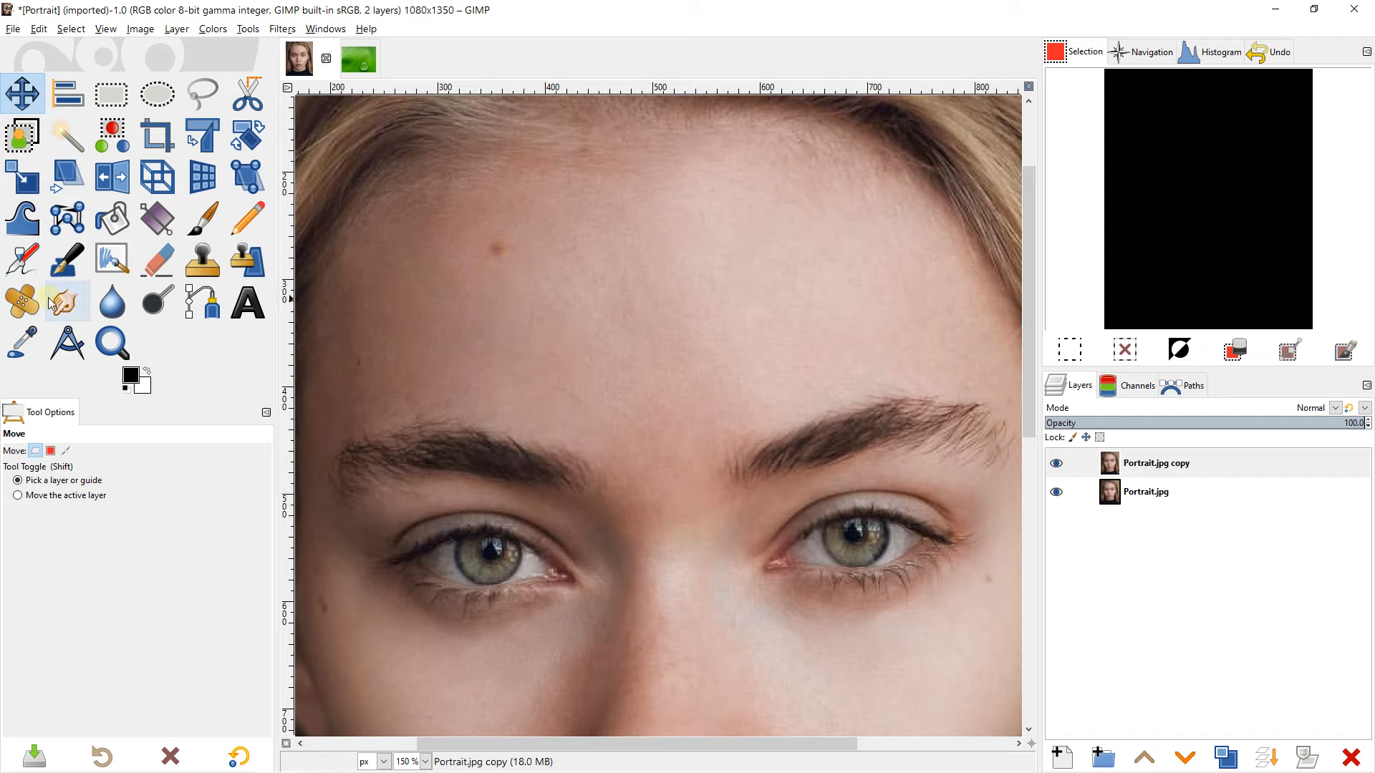
click(23, 301)
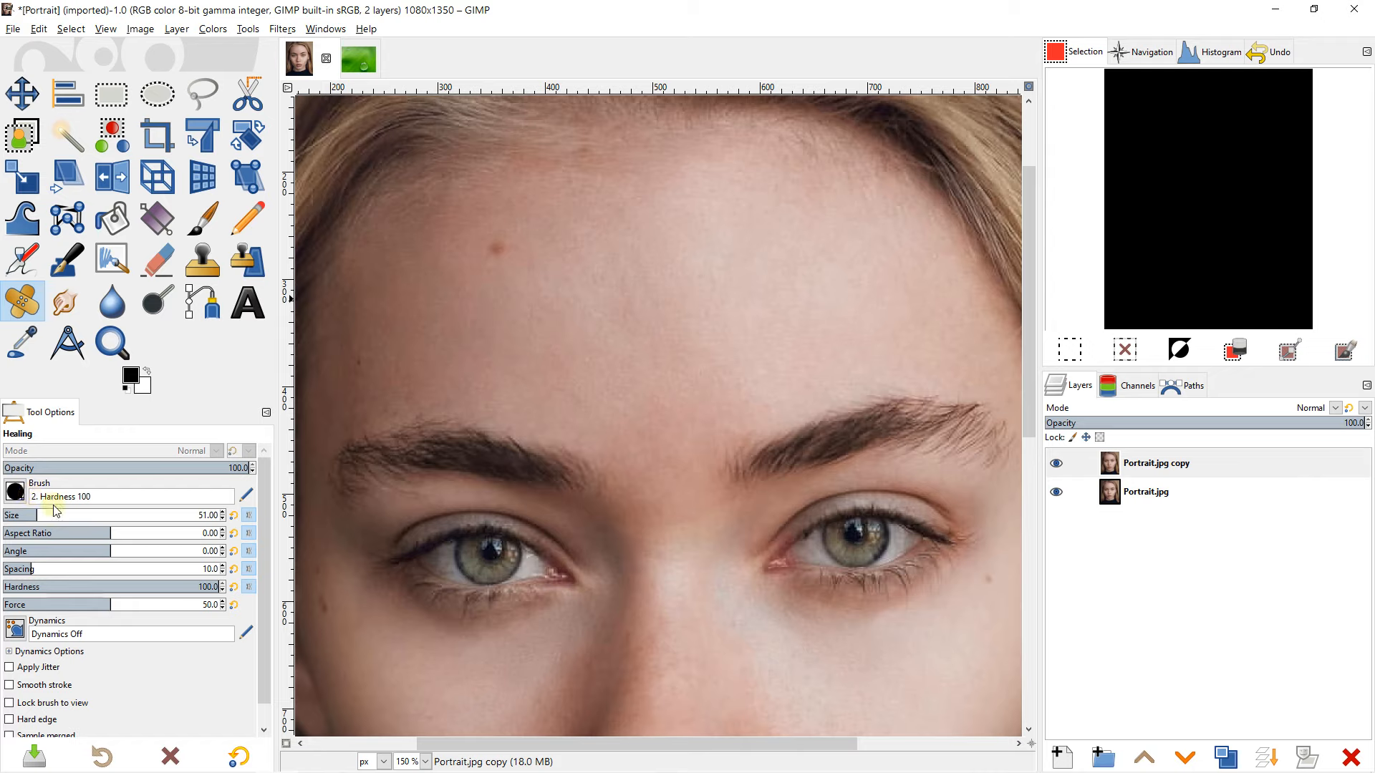
drag(34, 515, 59, 515)
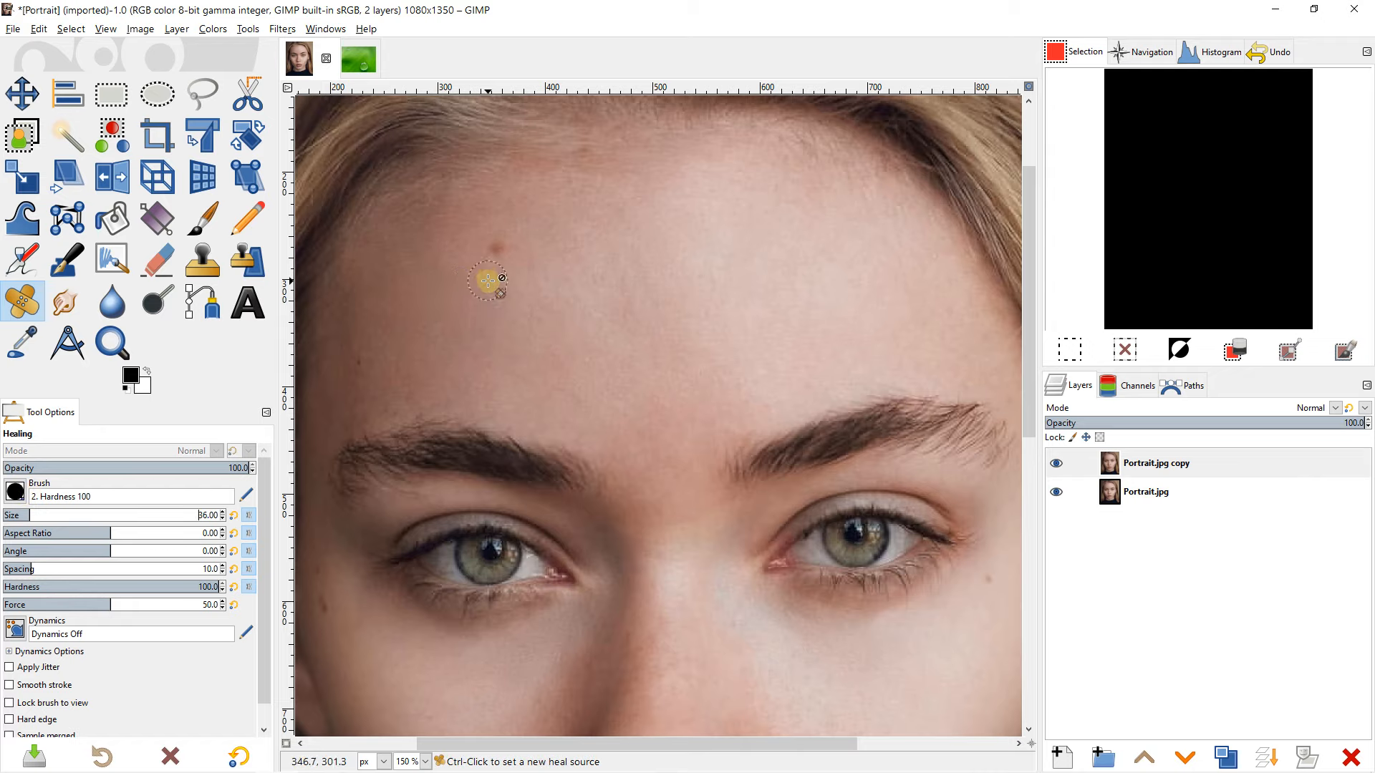
drag(144, 588, 136, 587)
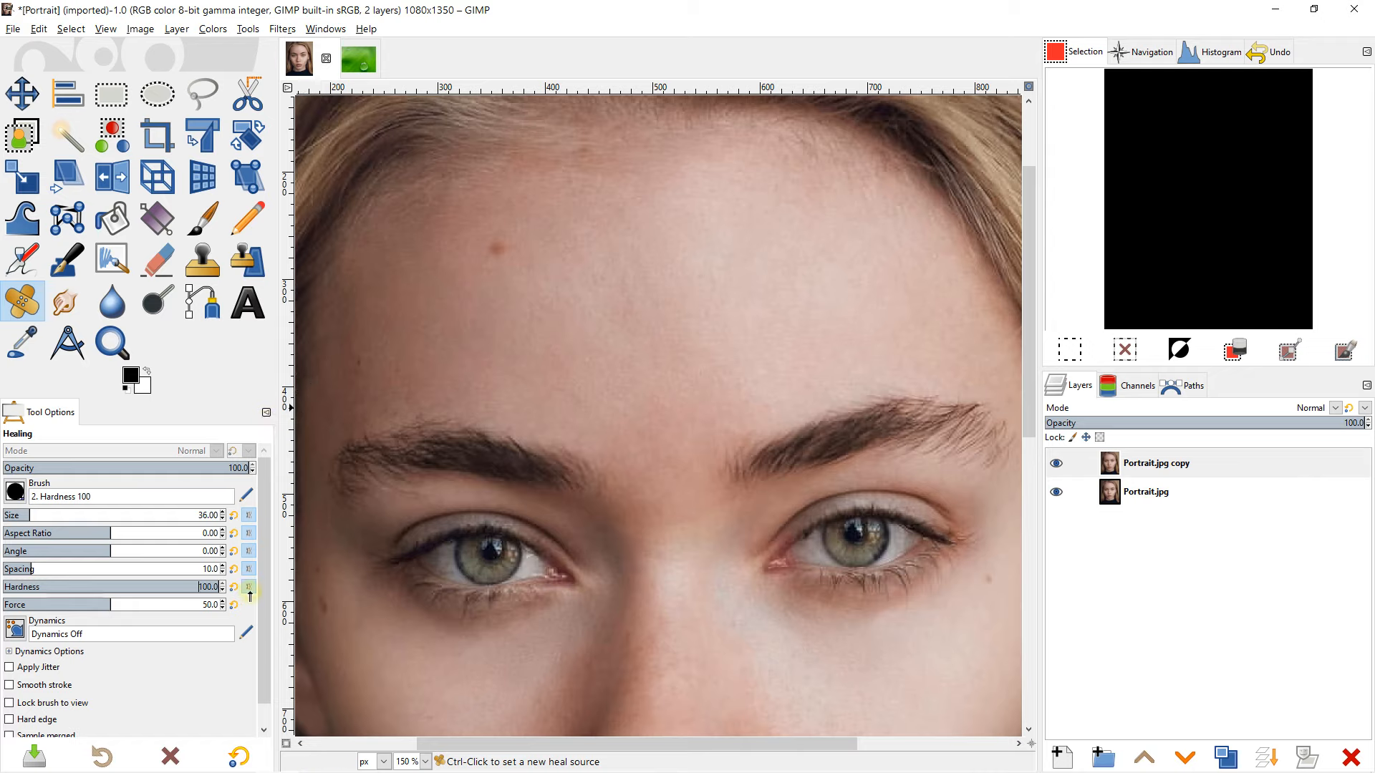
ctrl+click(513, 295)
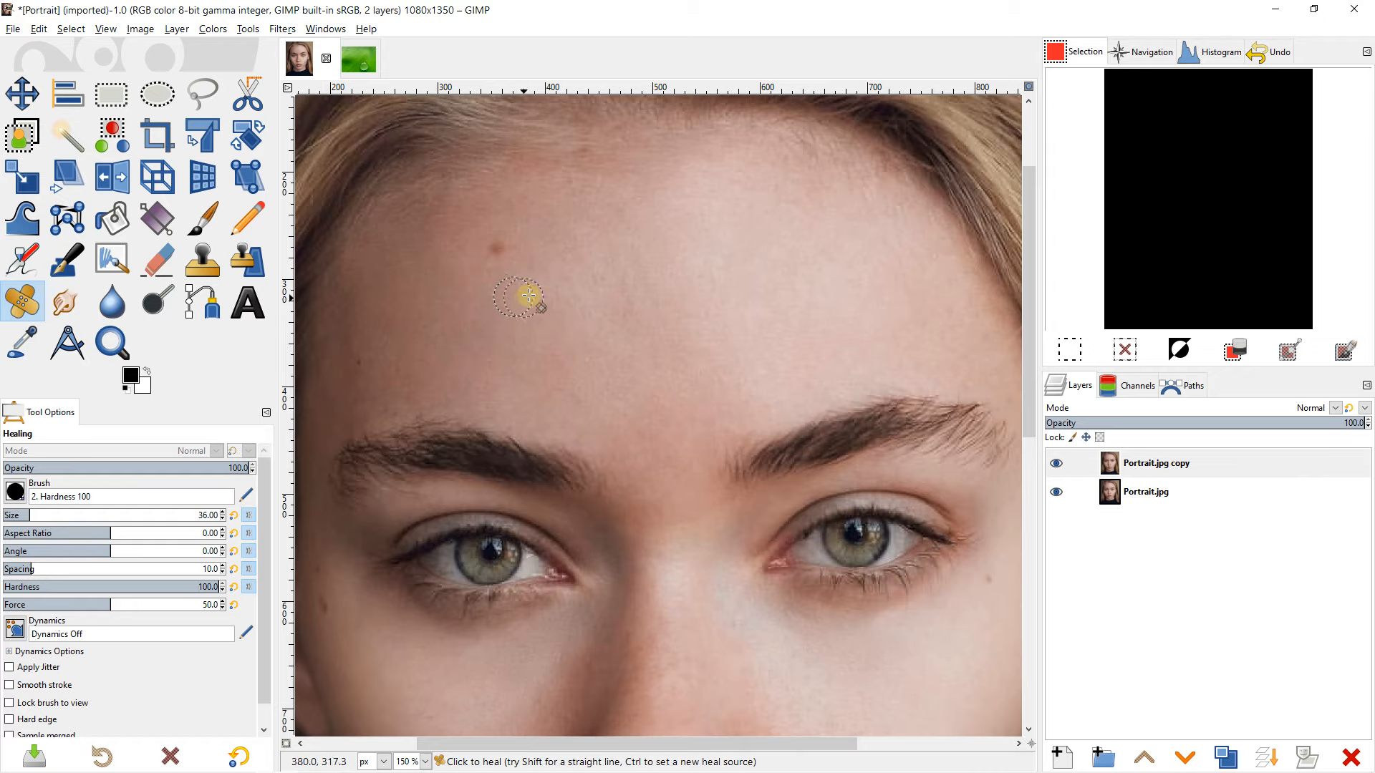
click(497, 250)
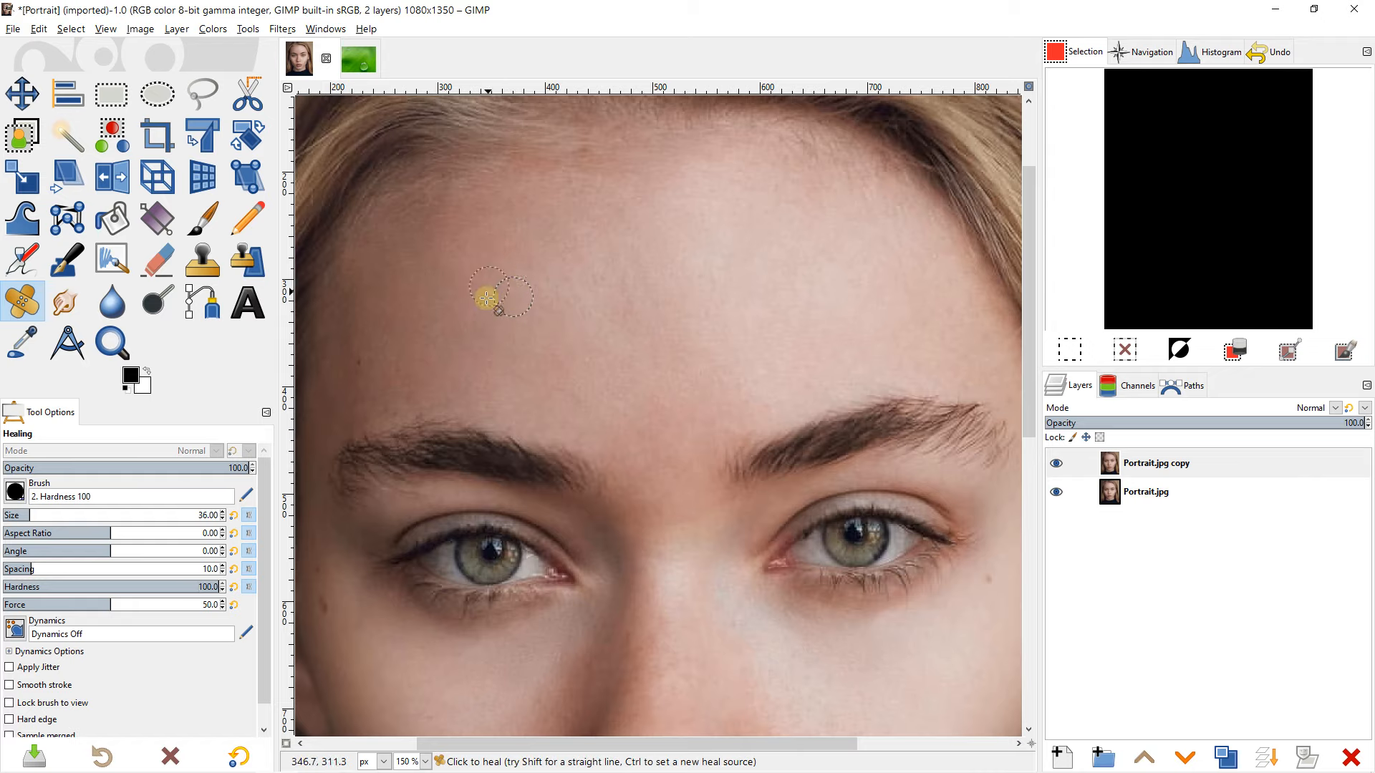
Step: Heal the red blemish beside the nose and the mole below the outer eye corner, sampling clean skin near each
drag(681, 472, 461, 306)
scroll(638, 528, down, 5)
ctrl+scroll(616, 430, up, 1)
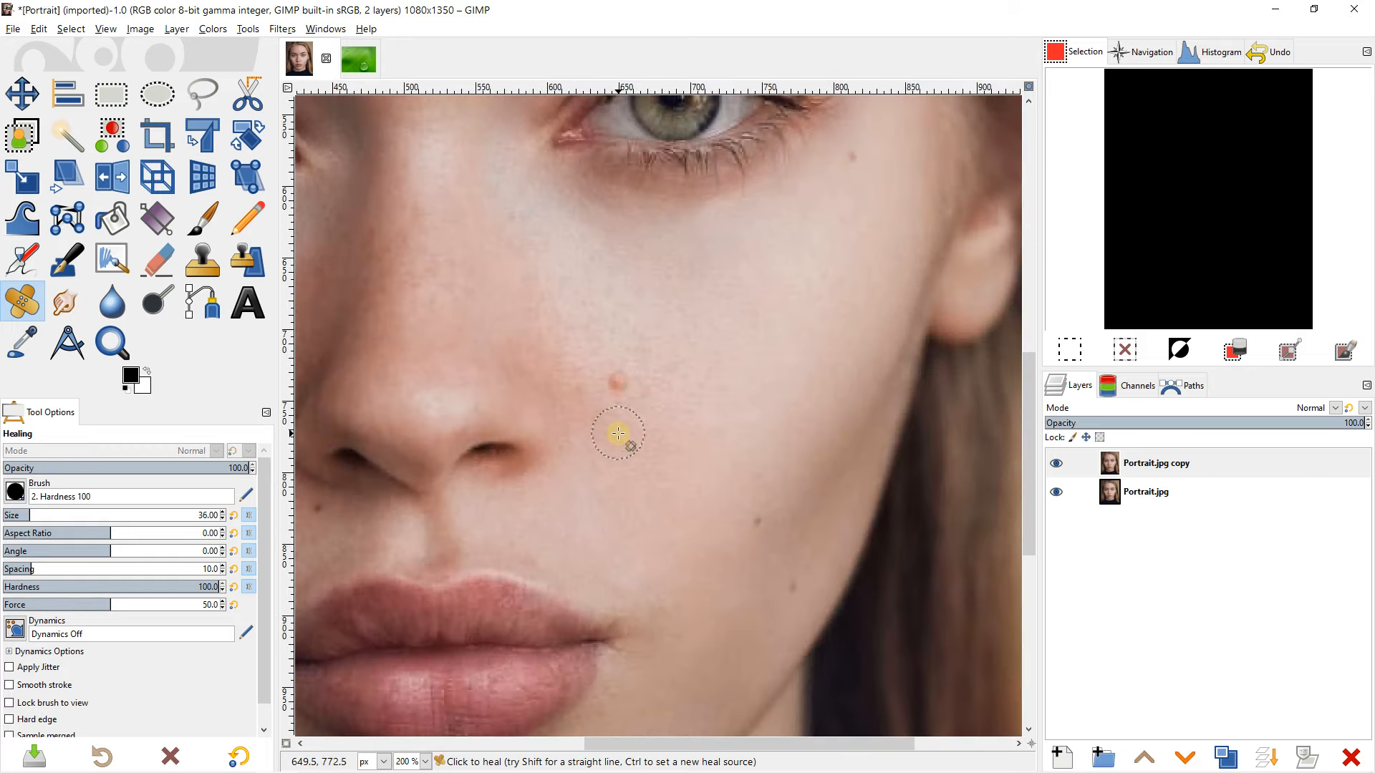
key(ctrl)
ctrl+click(619, 434)
click(619, 383)
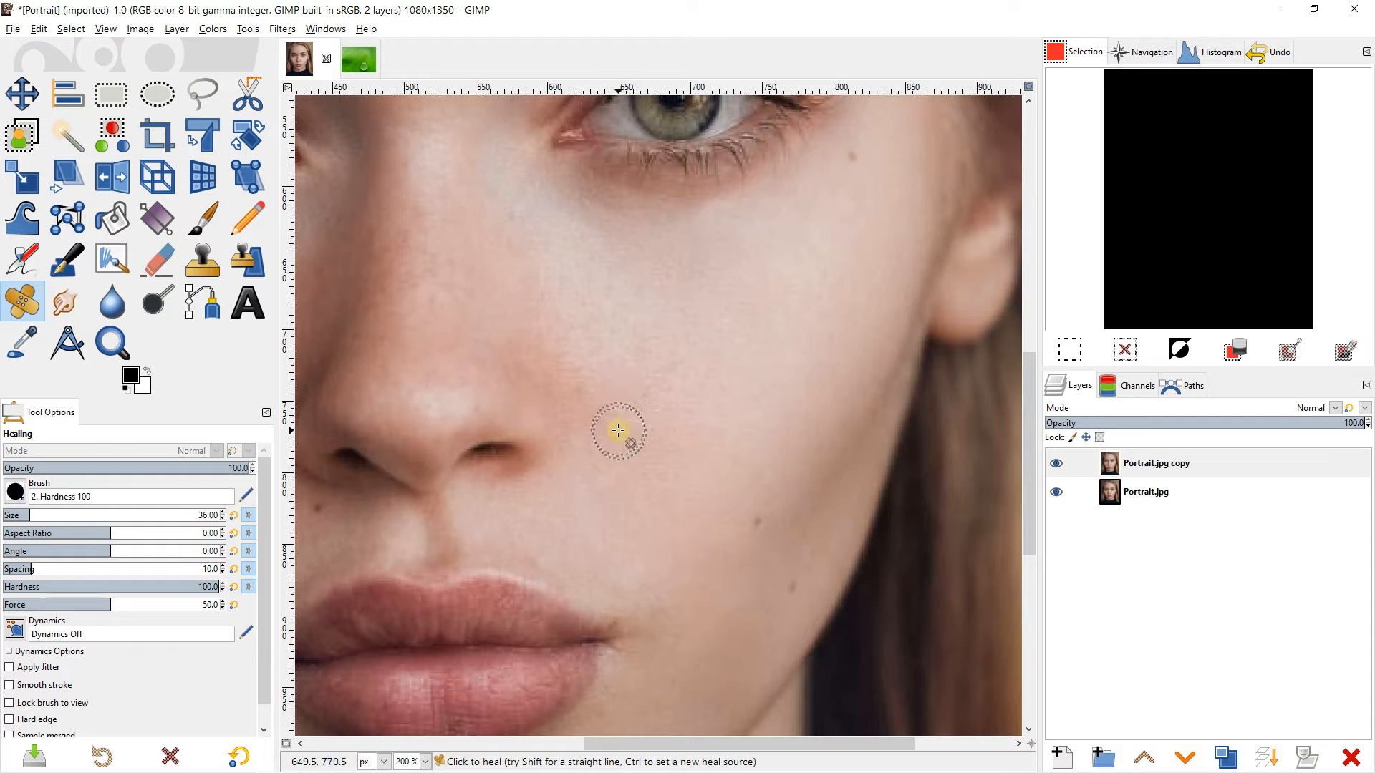
key(ctrl)
ctrl+click(835, 221)
click(852, 156)
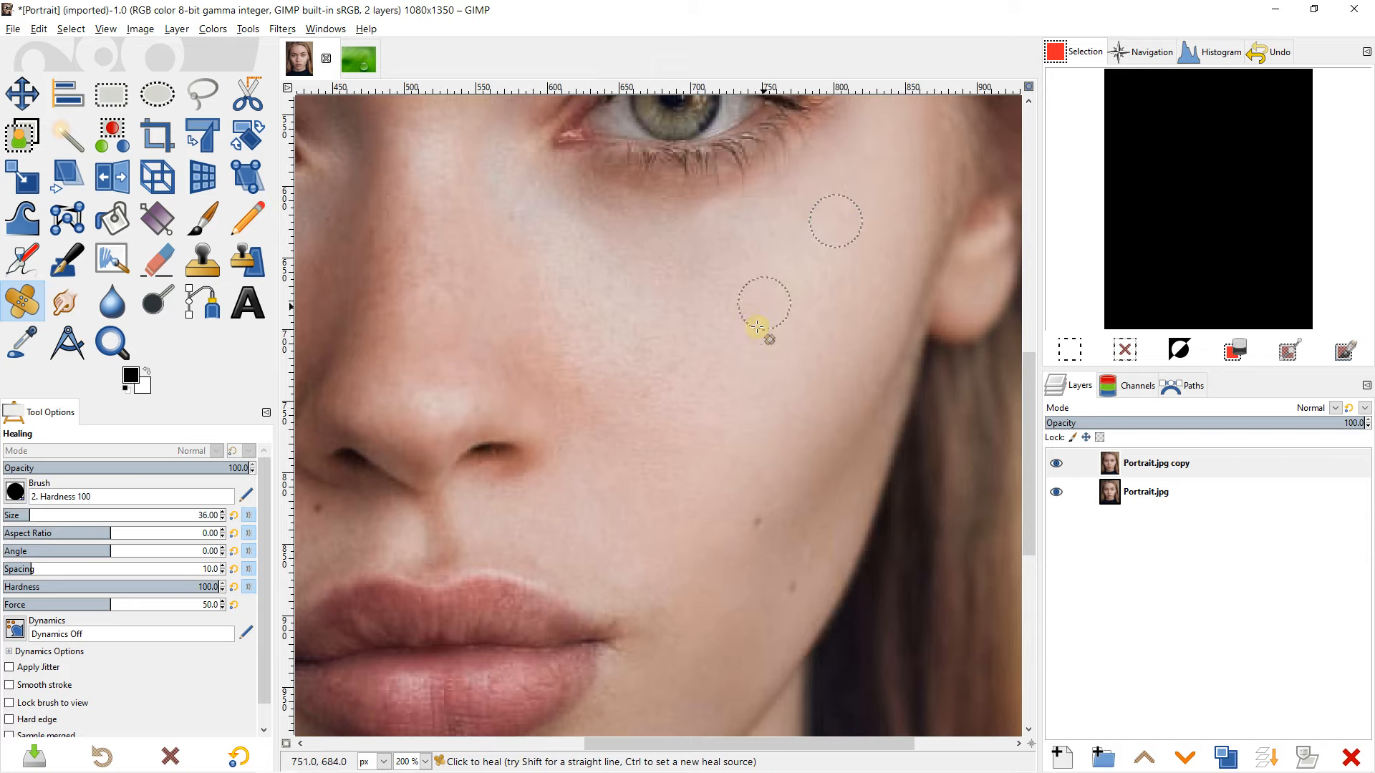
Step: Set the Healing hardness to 82 and remove the two small moles on the lower cheek using nearby skin
drag(742, 454, 731, 401)
scroll(737, 466, up, 1)
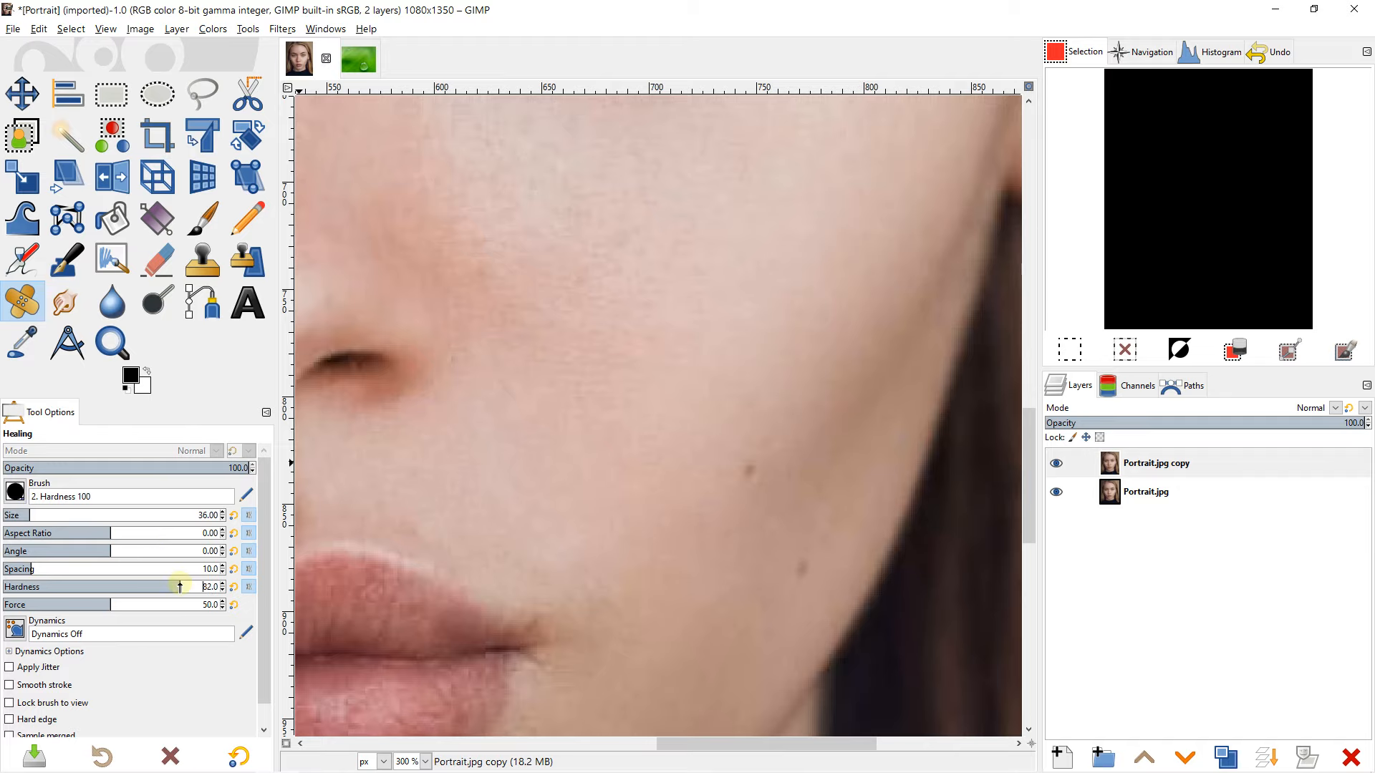
ctrl+click(657, 471)
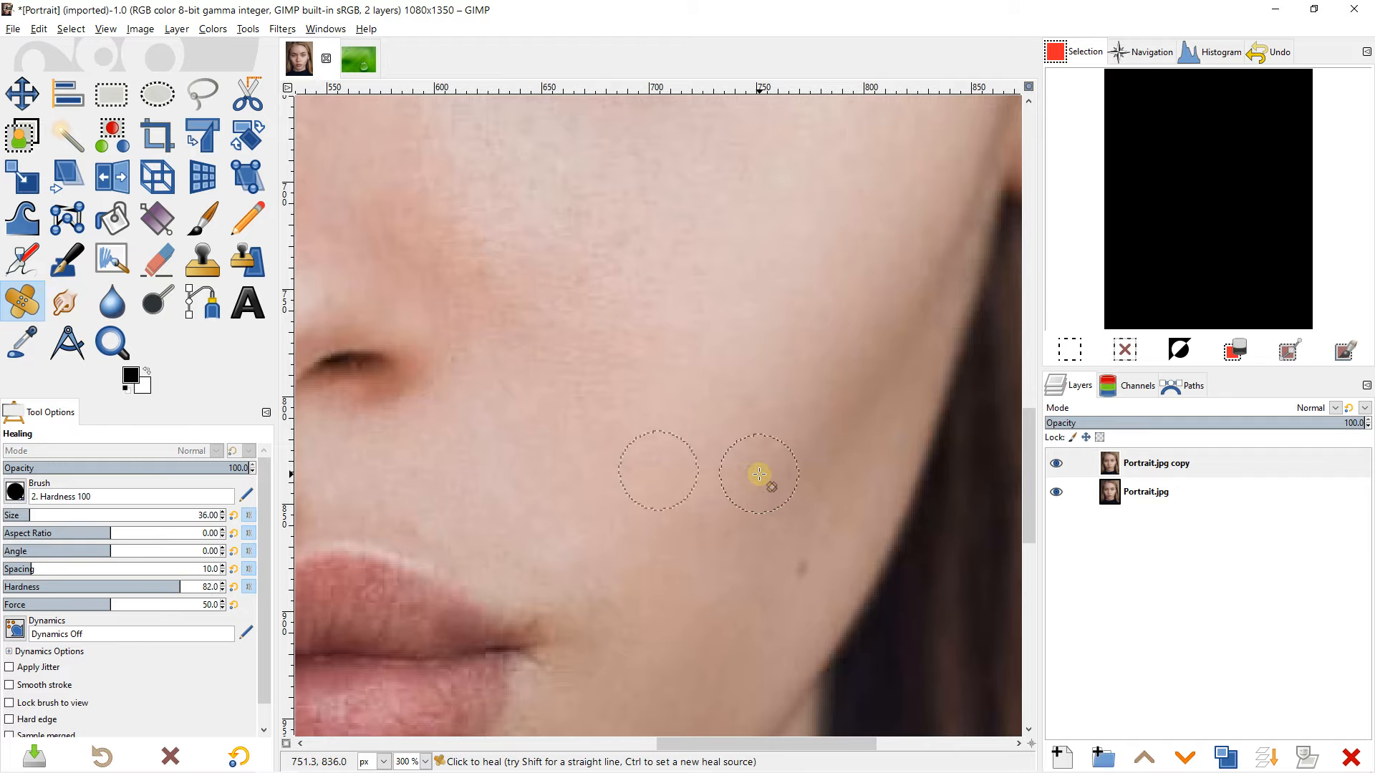
click(795, 567)
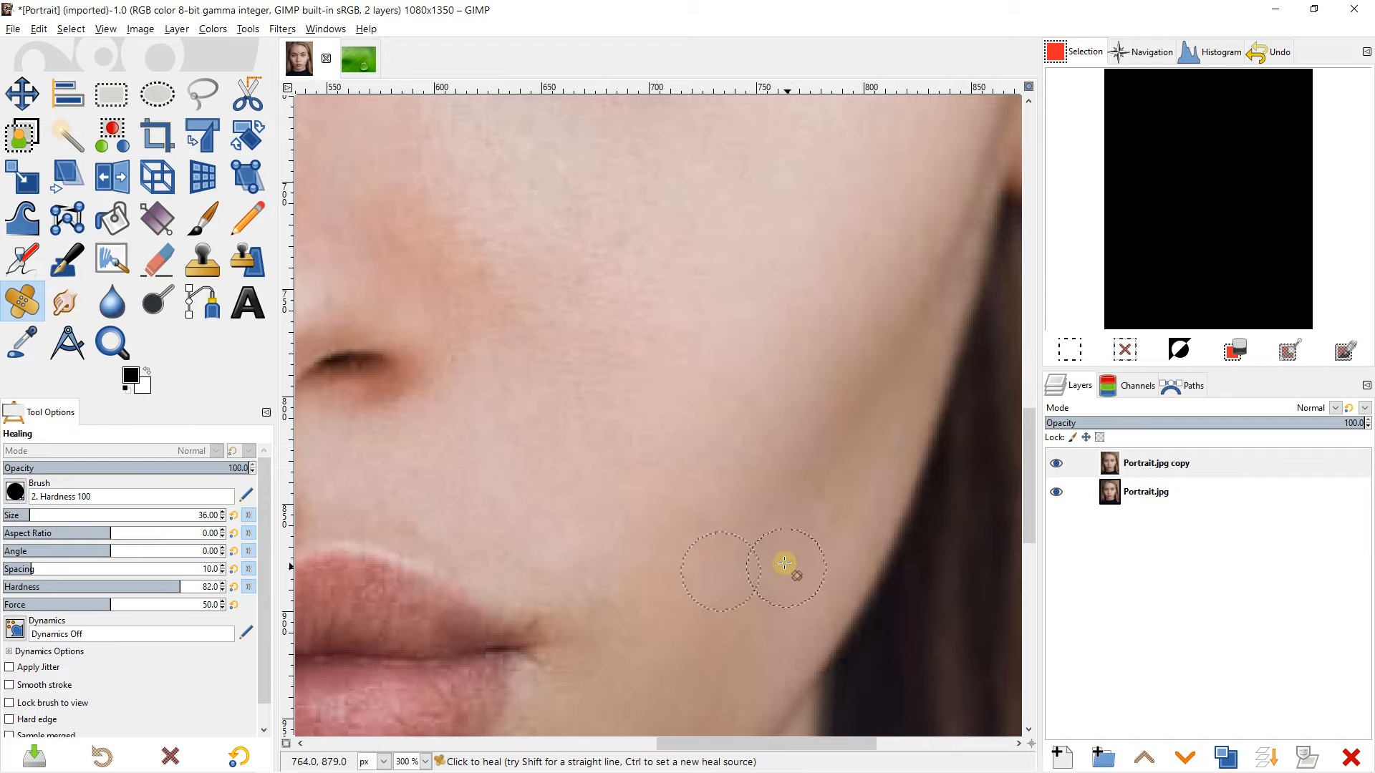
Step: Heal the faint blotch beside the nose and the mole on the lower part of the opposite cheek
scroll(728, 453, down, 1)
scroll(728, 452, down, 1)
drag(444, 399, 700, 454)
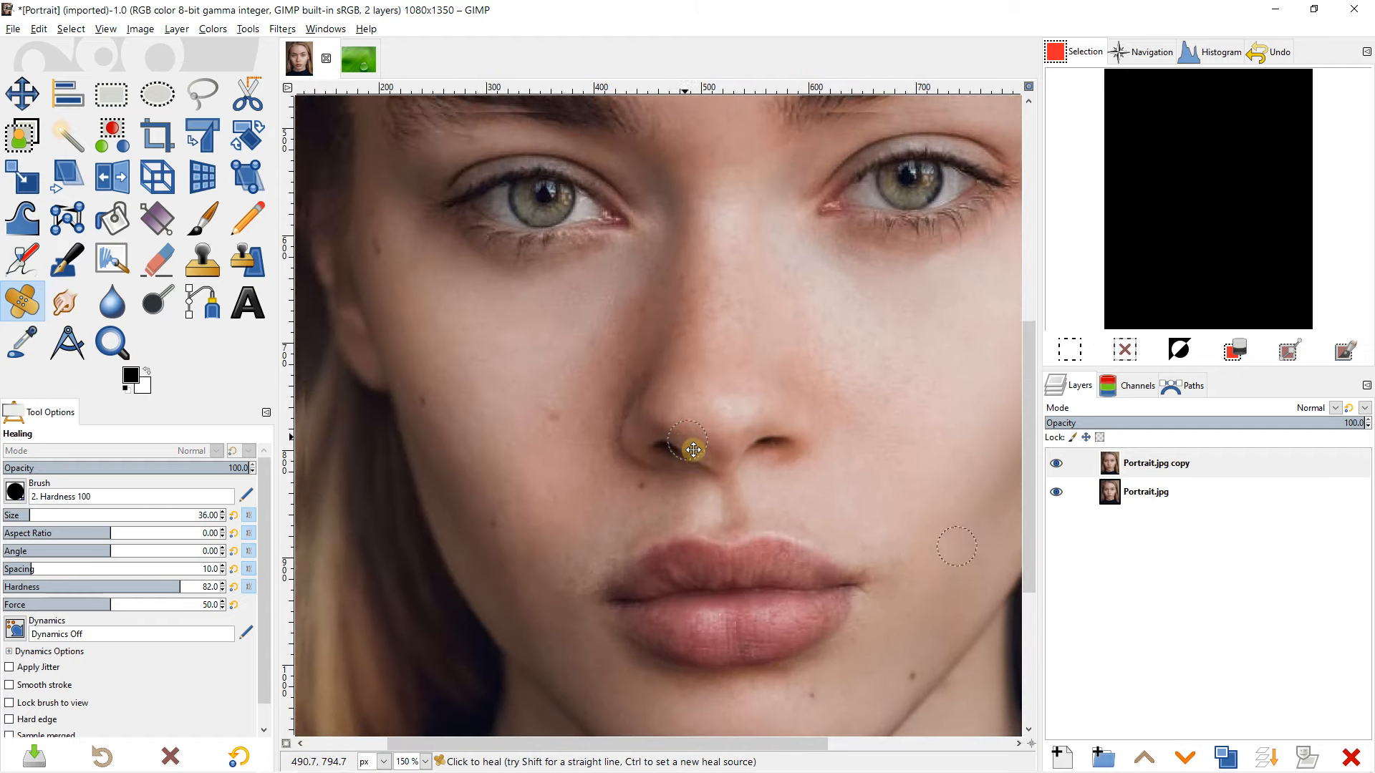
scroll(566, 439, up, 1)
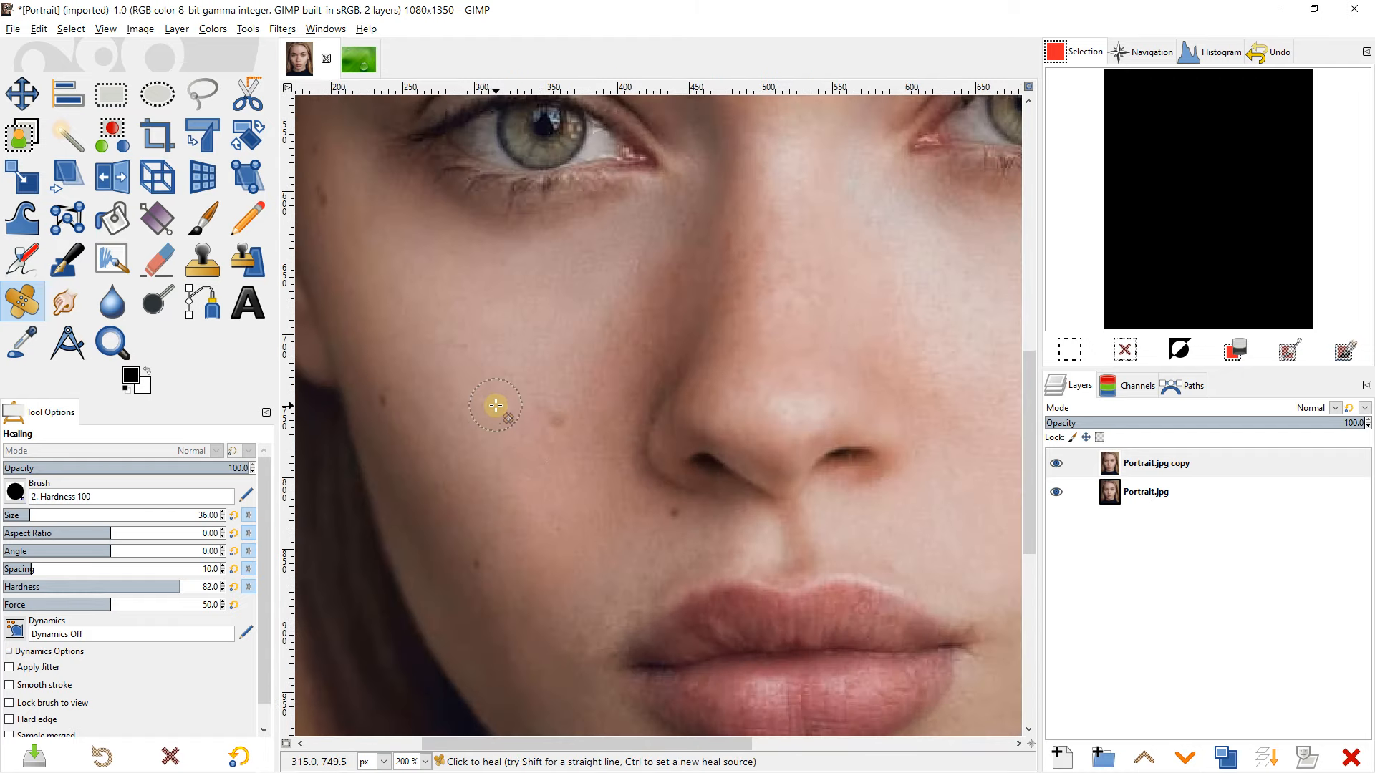
key(ctrl)
ctrl+click(507, 454)
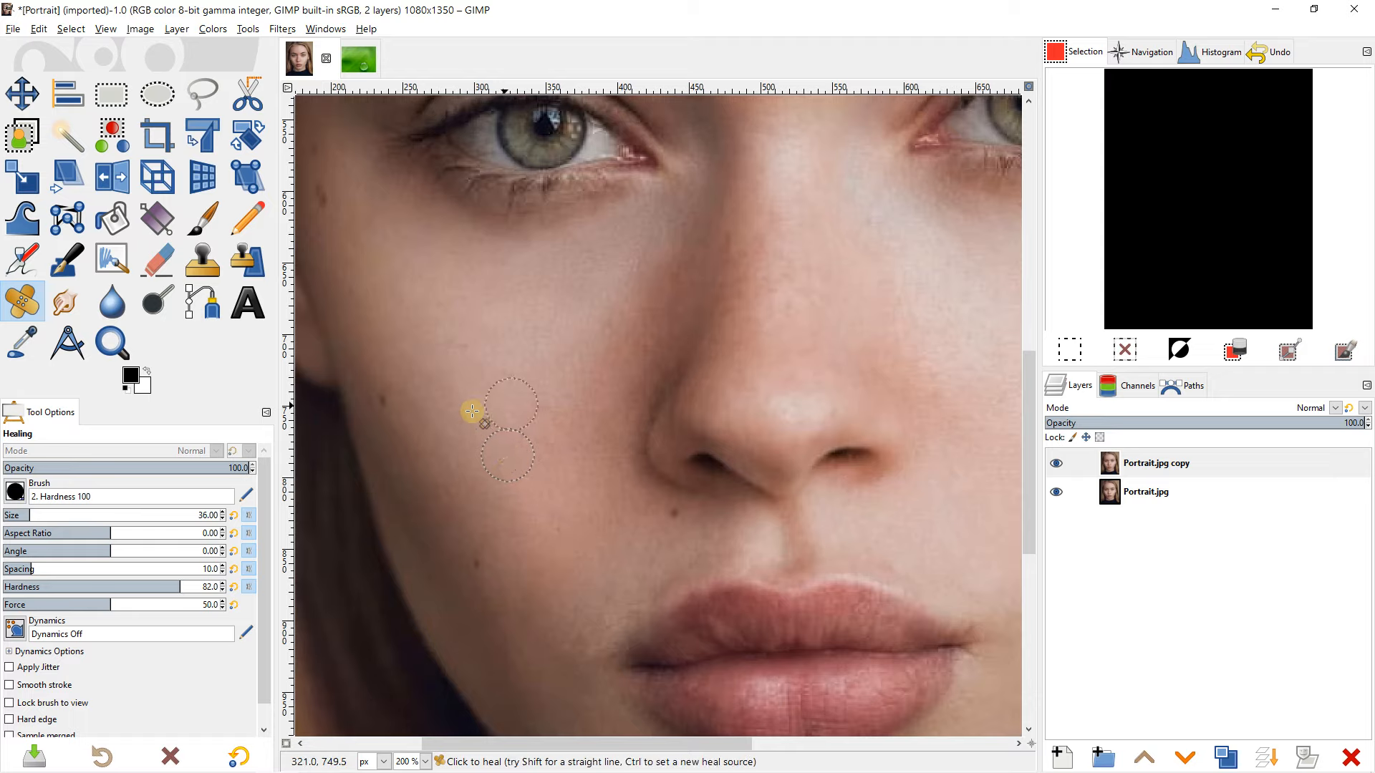
ctrl+click(473, 566)
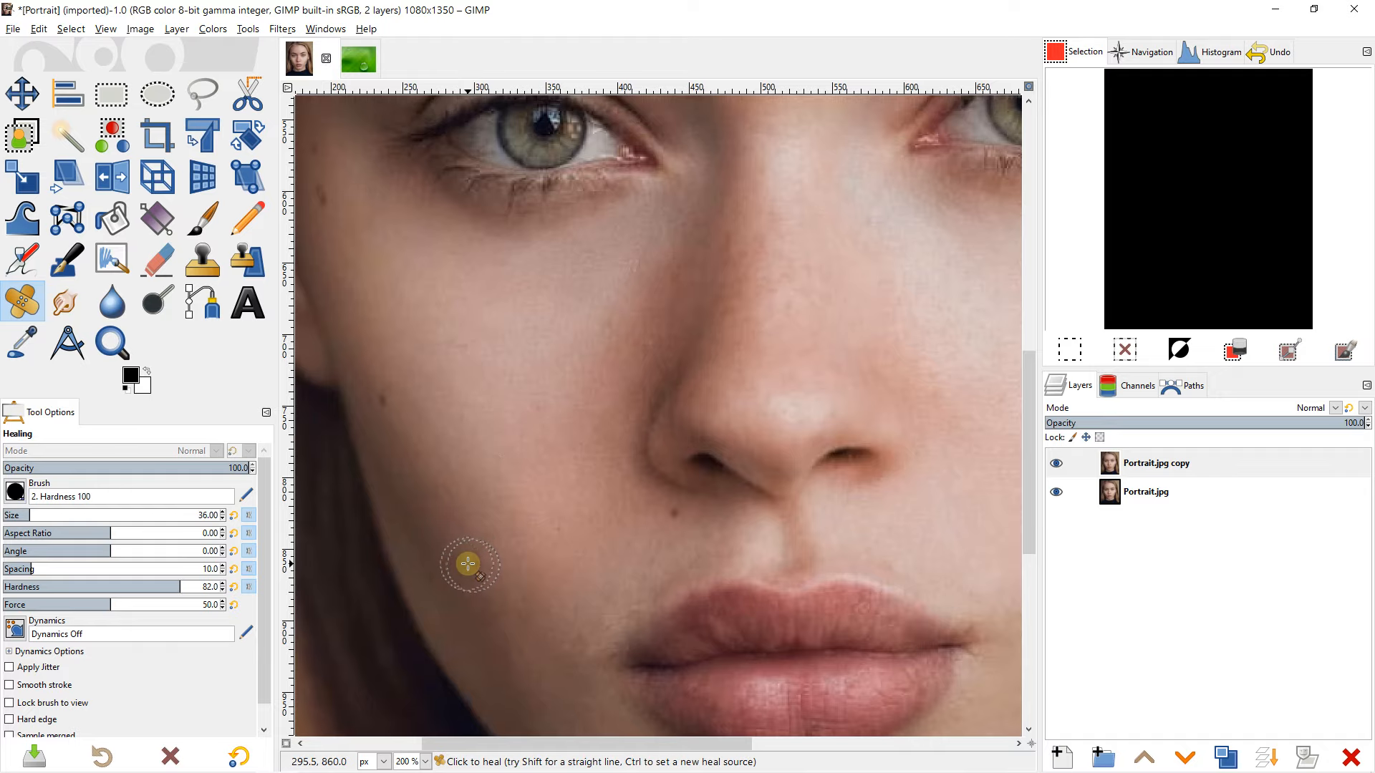
Step: Use the mole below the nostril as heal source to add several moles across the adjacent cheek, and check the copy layer
scroll(596, 495, up, 1)
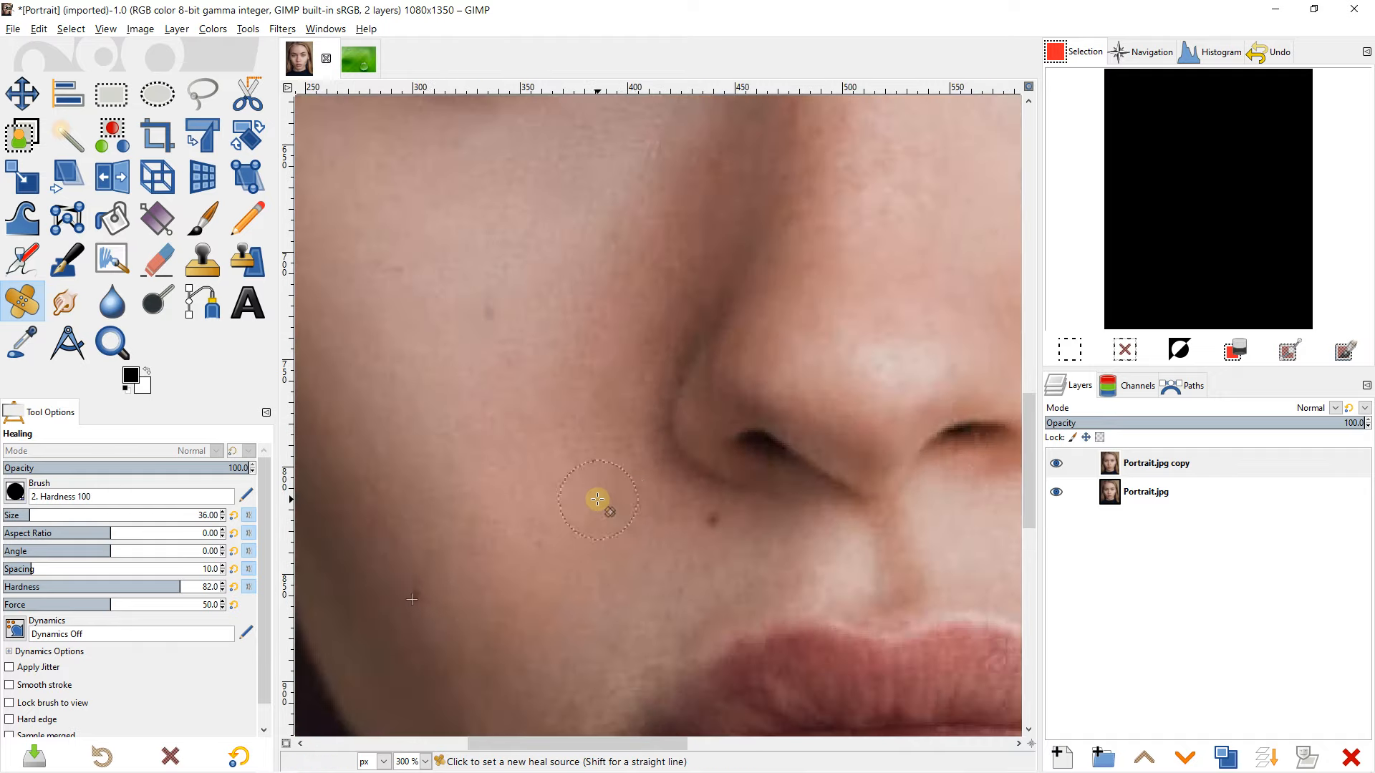
ctrl+click(701, 533)
scroll(566, 336, down, 1)
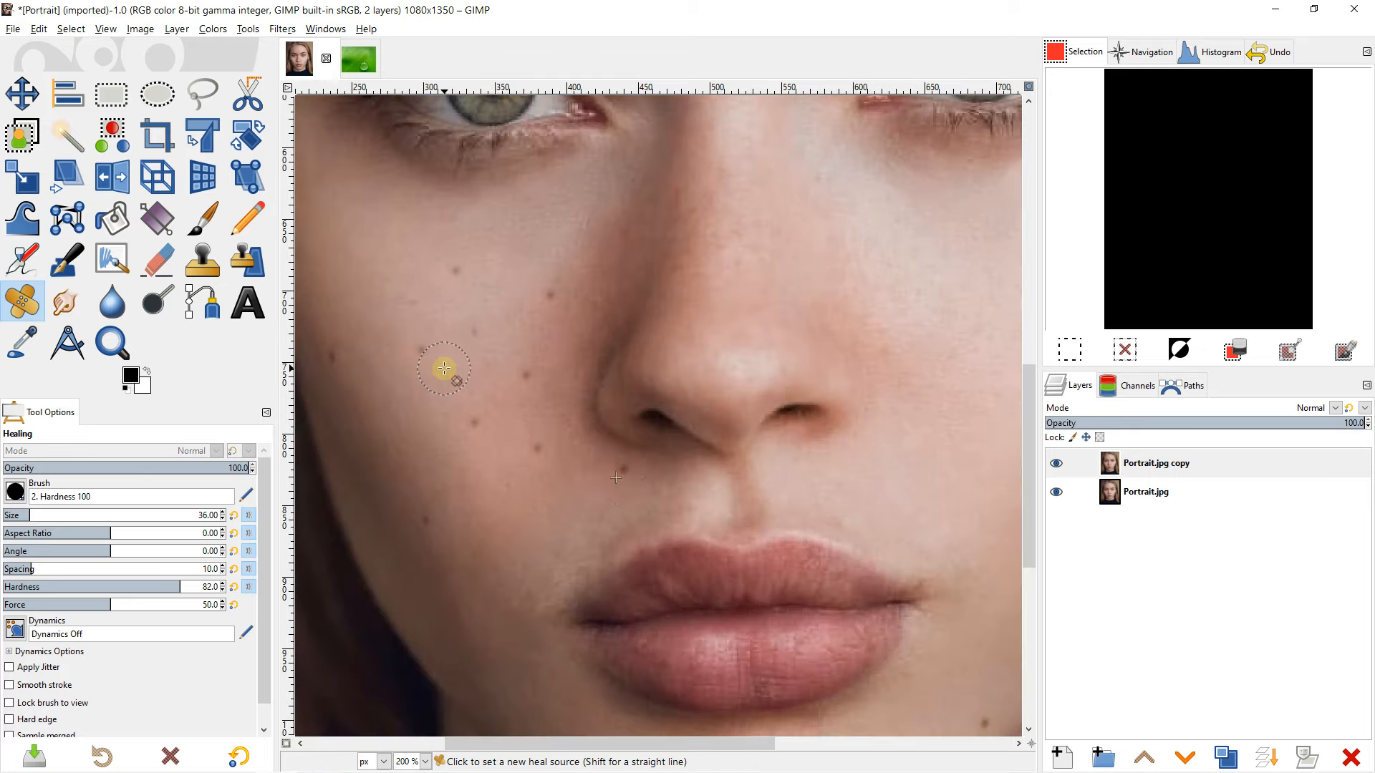
click(1061, 470)
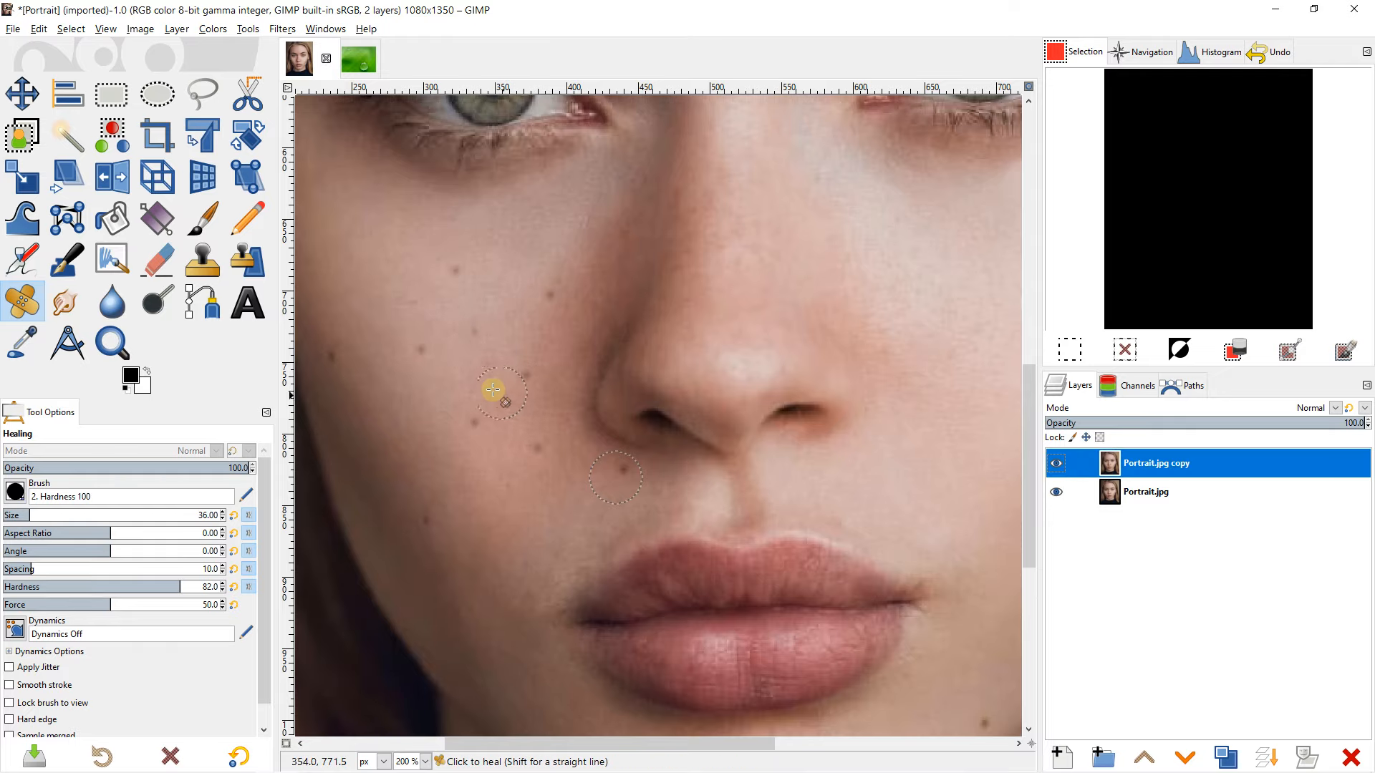
scroll(494, 383, up, 1)
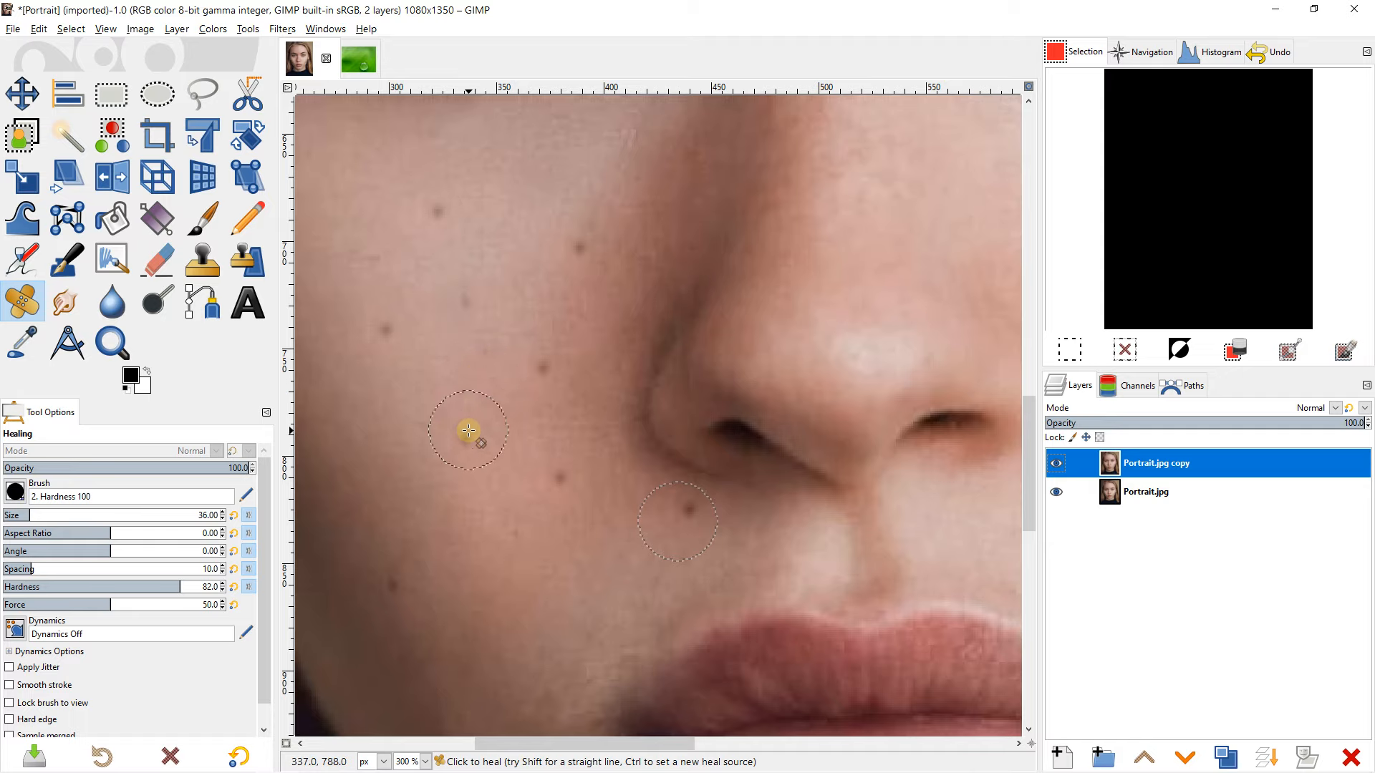
Step: Switch to the Leaf image and duplicate the Leaf.jpg layer
click(354, 66)
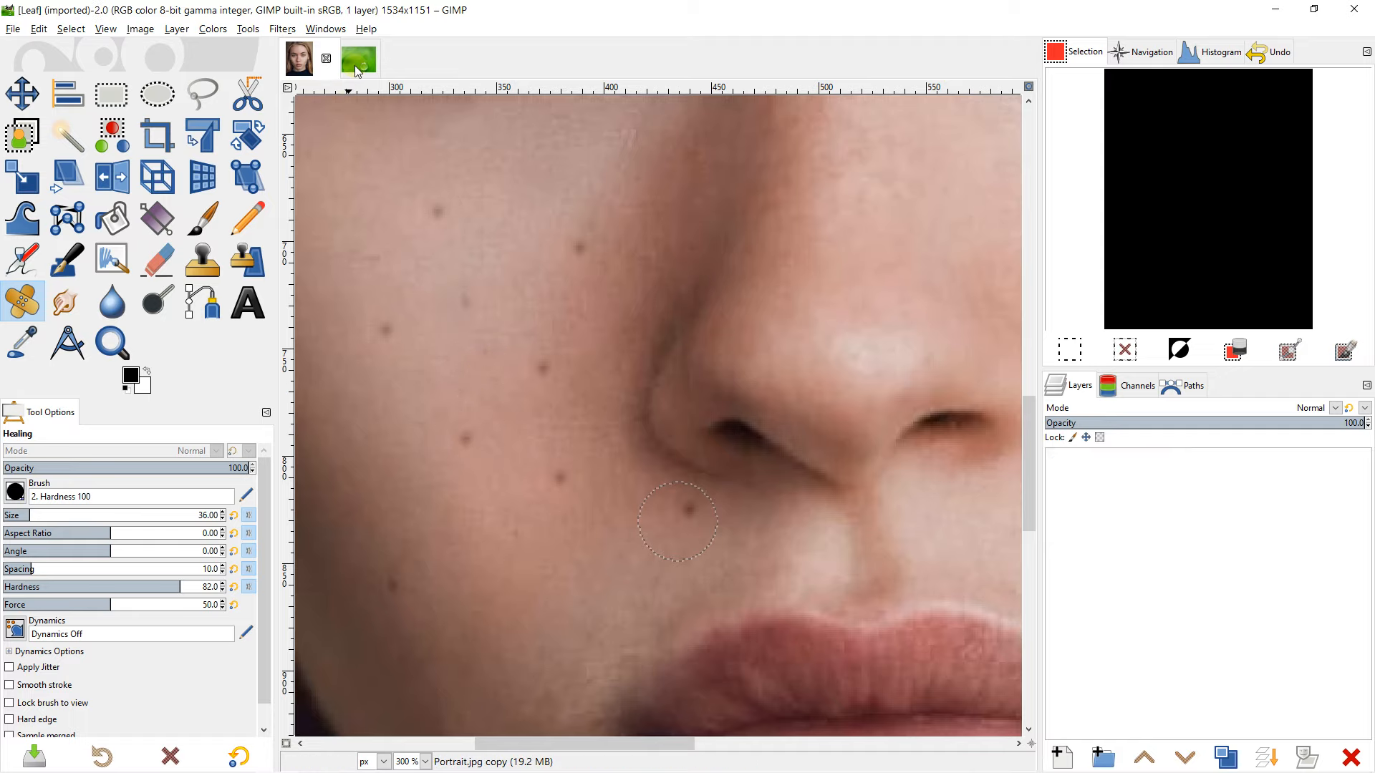
scroll(548, 290, up, 1)
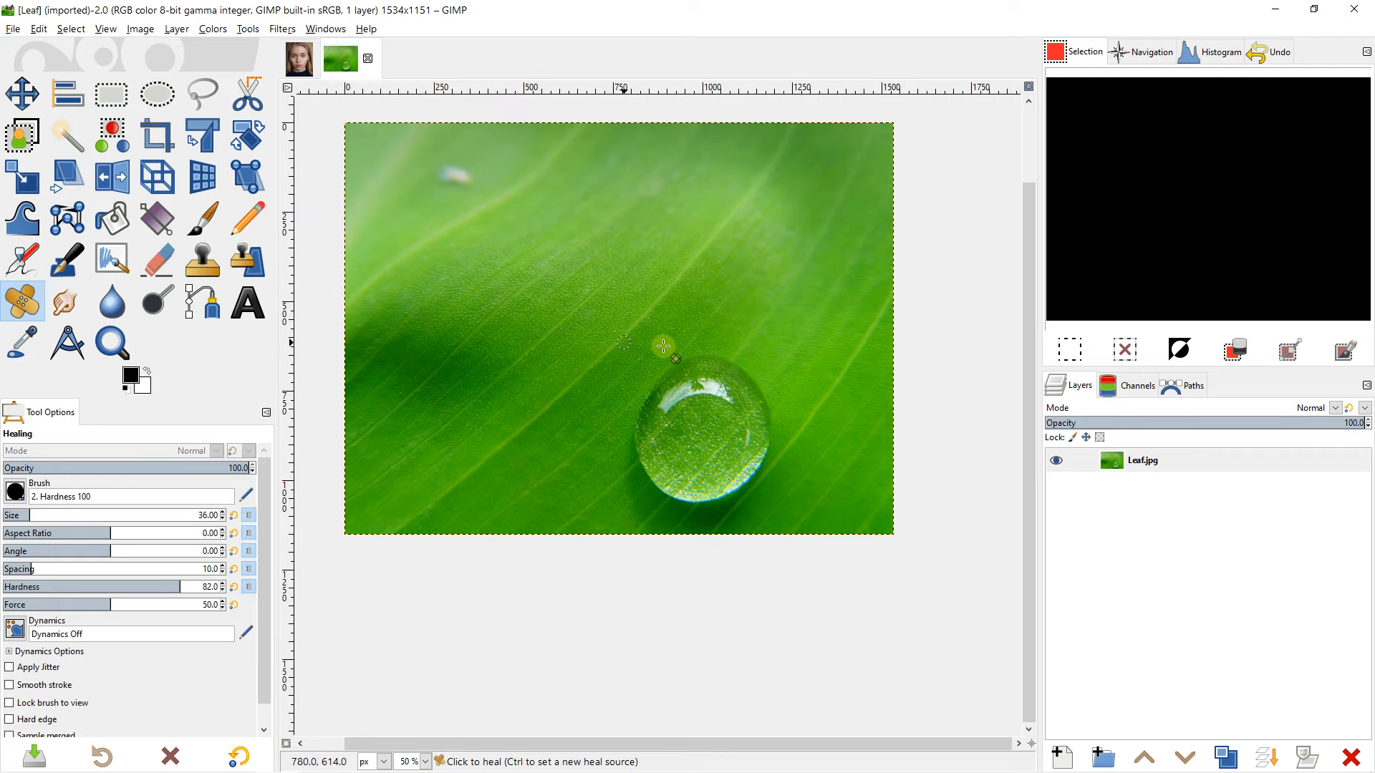
right_click(1129, 467)
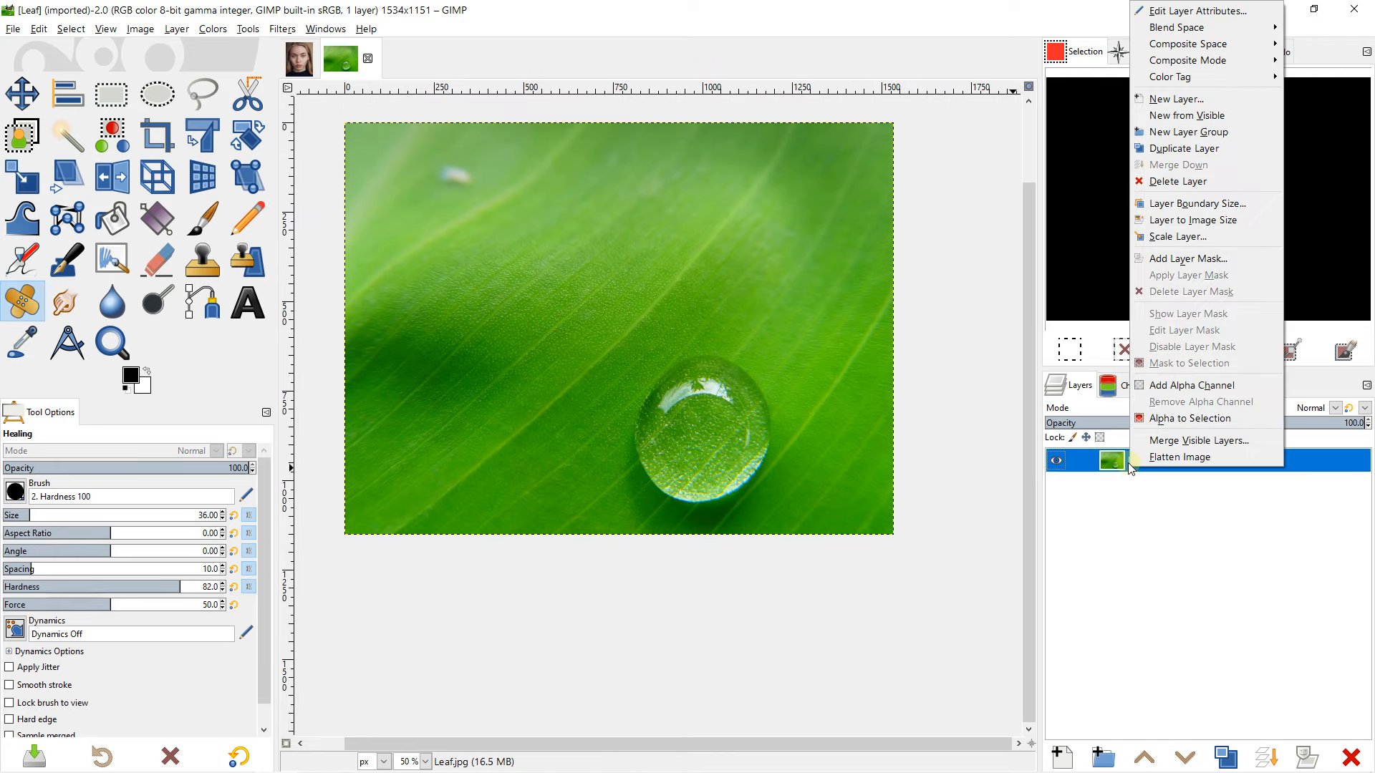
click(1175, 149)
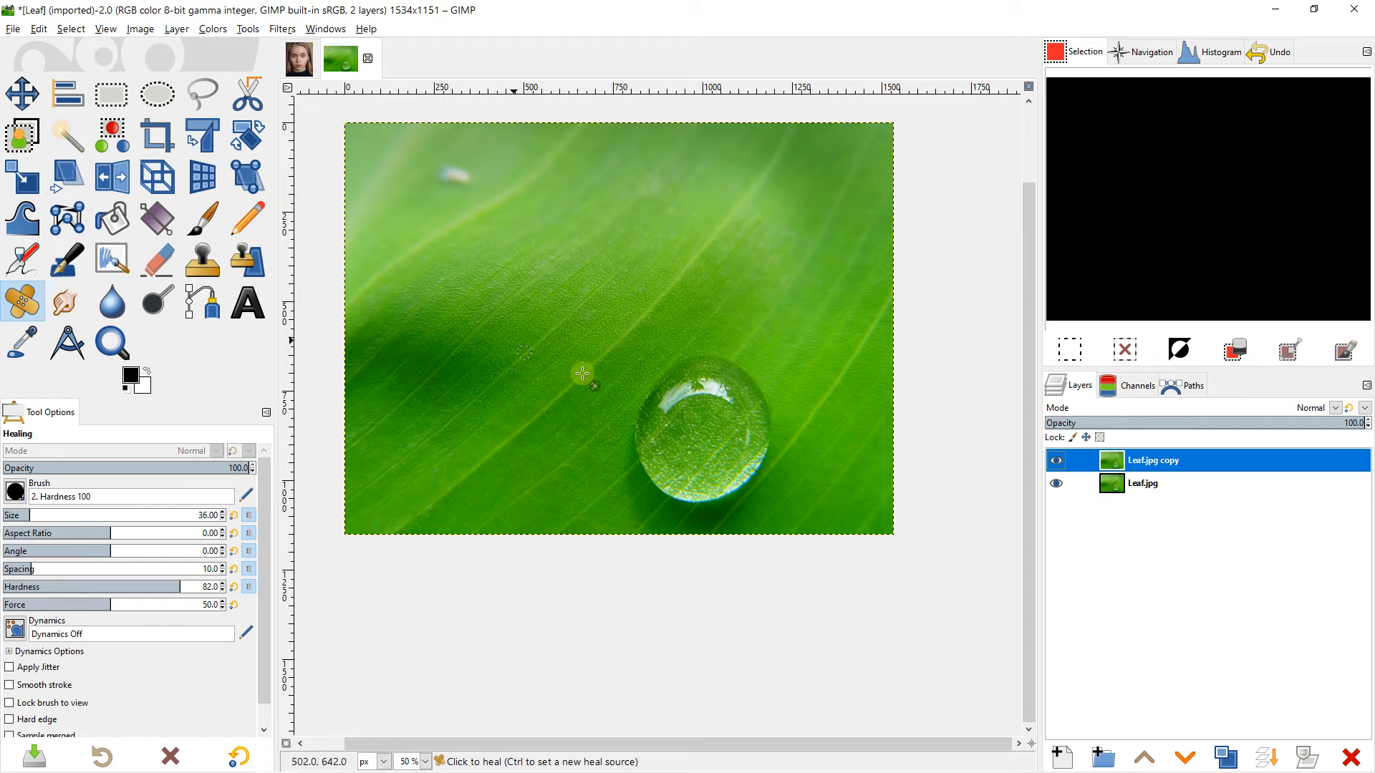
Step: Set the Healing brush to hardness 100 and size 581 so that it covers the whole water drop
drag(161, 592, 226, 589)
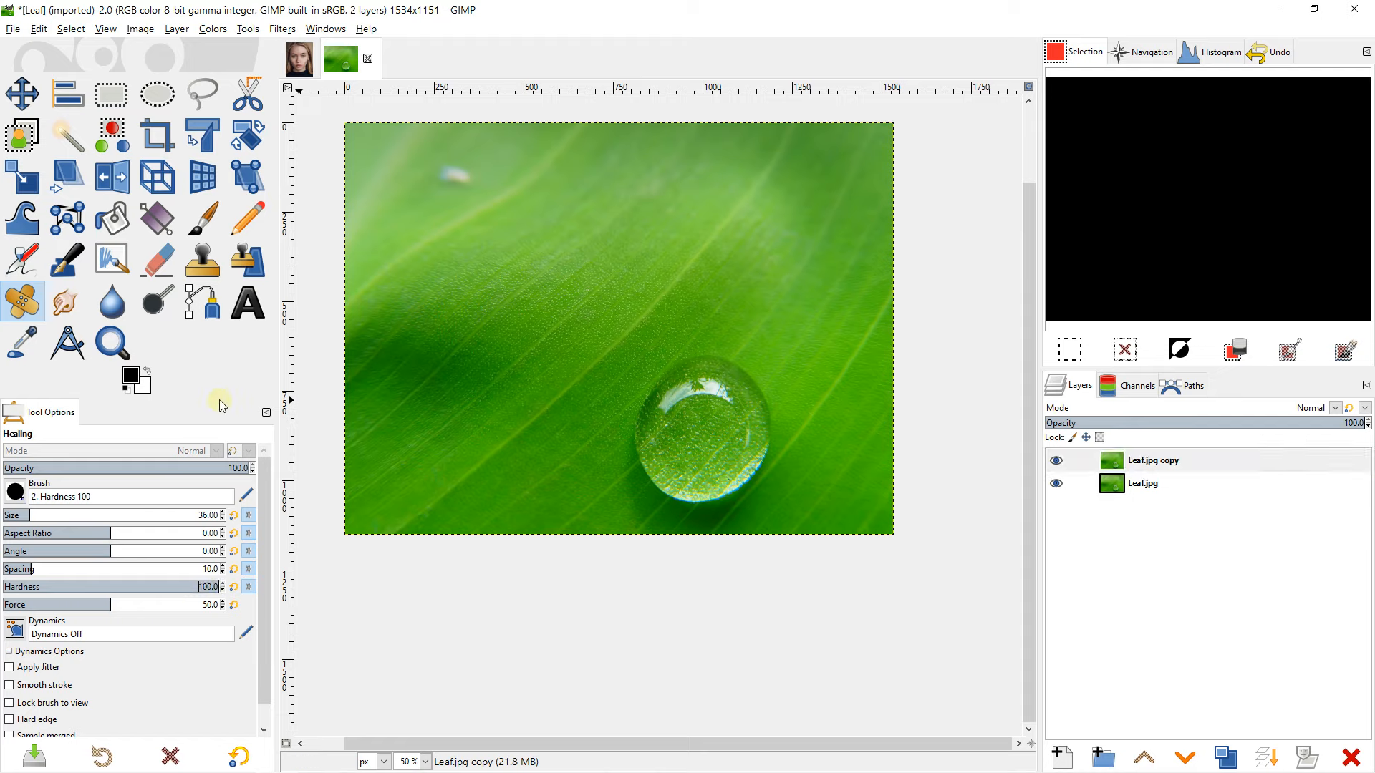
drag(43, 516, 115, 516)
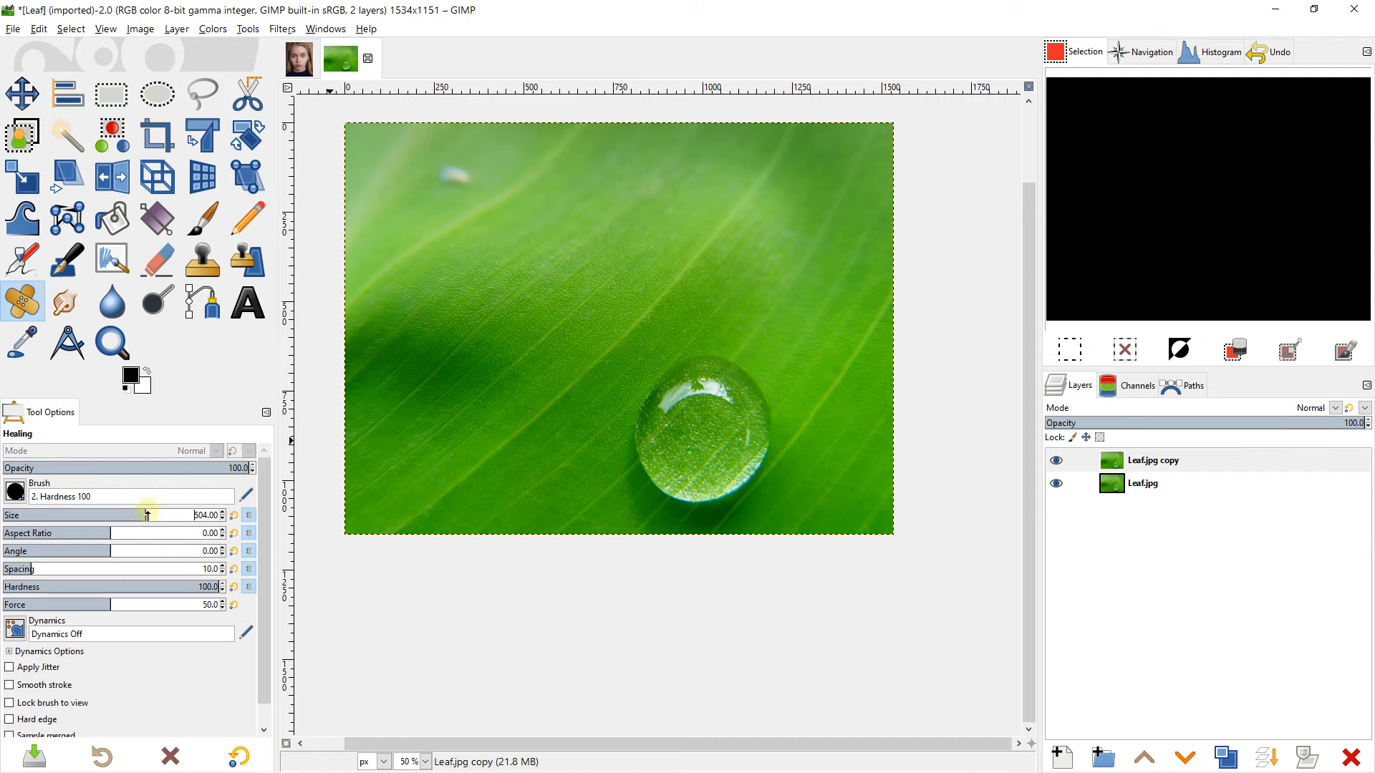
Step: Try copying the water drop onto the dark area of the leaf with the Healing tool, inspect its edges, and undo the heal
ctrl+click(705, 430)
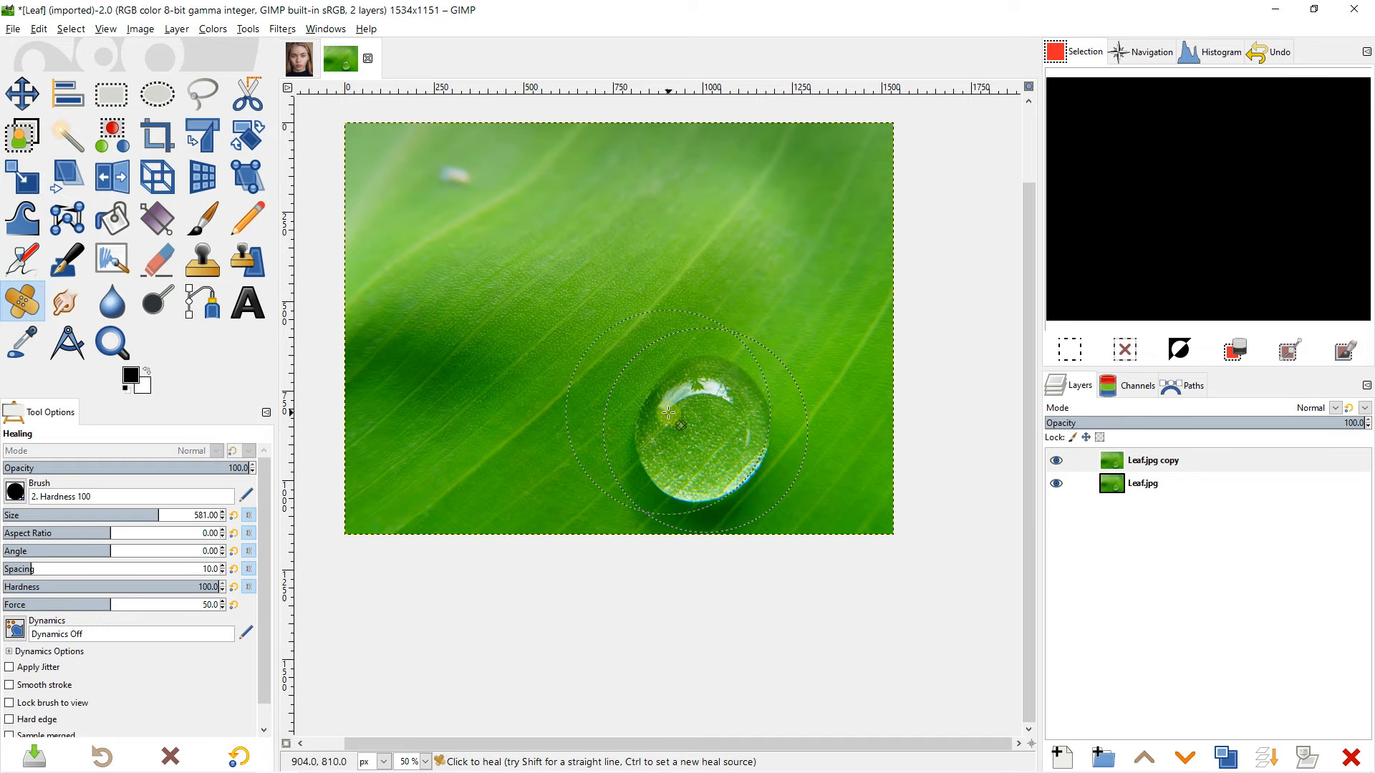
click(498, 325)
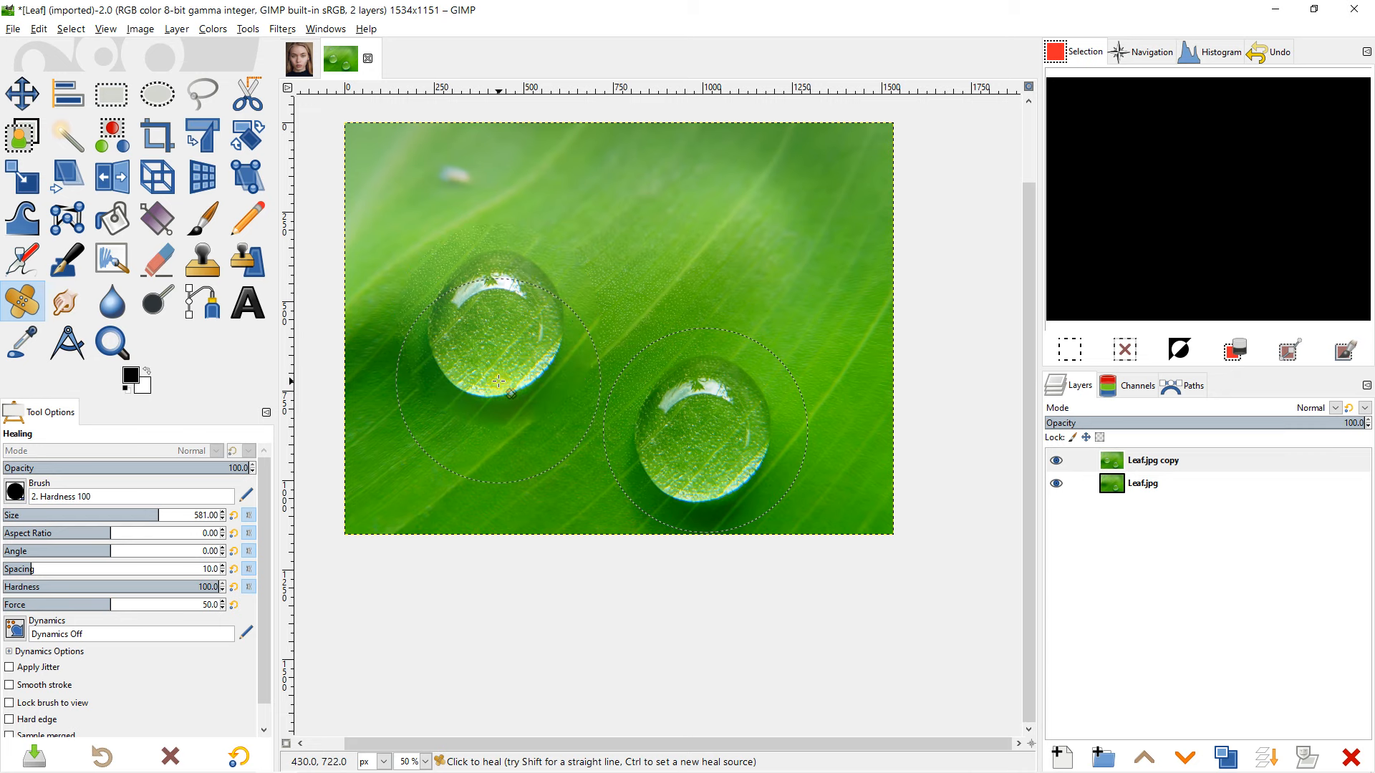
scroll(457, 306, up, 2)
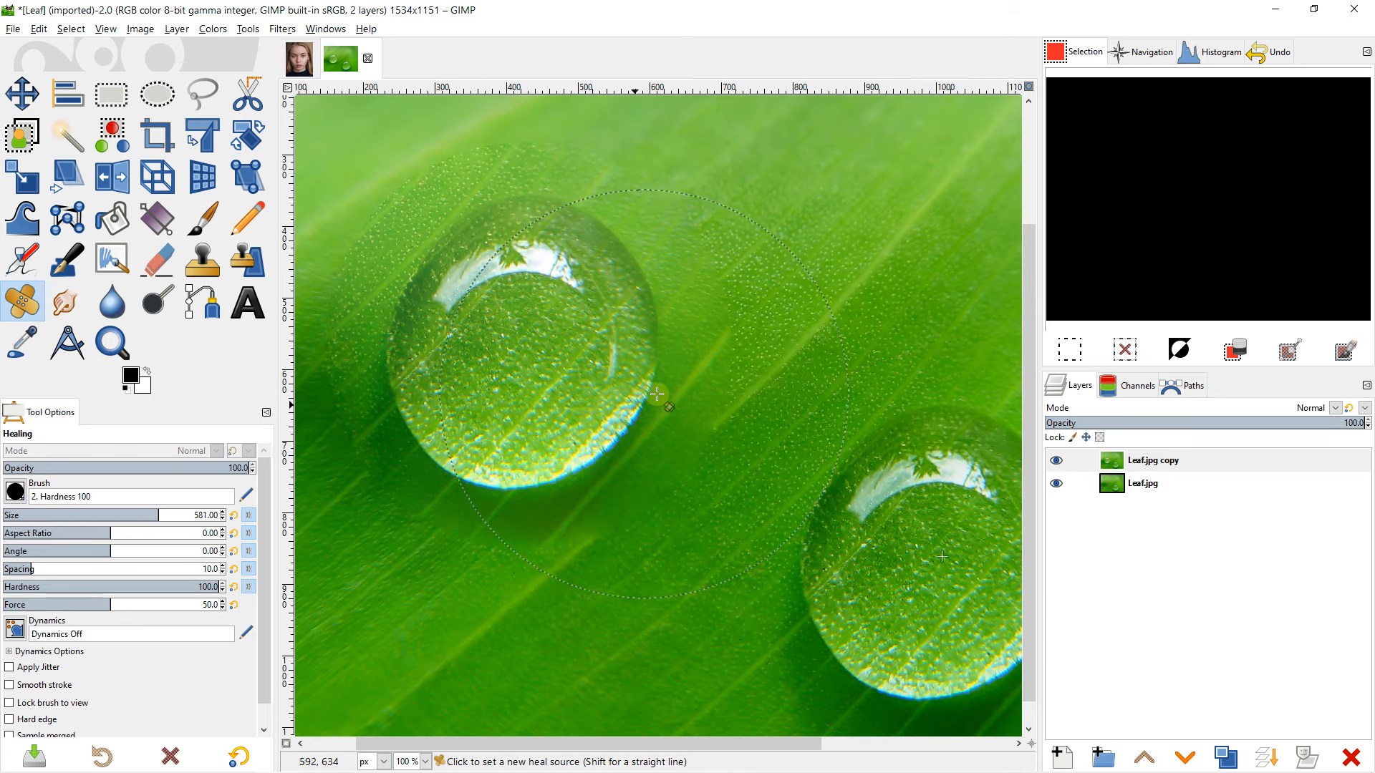
scroll(657, 393, up, 1)
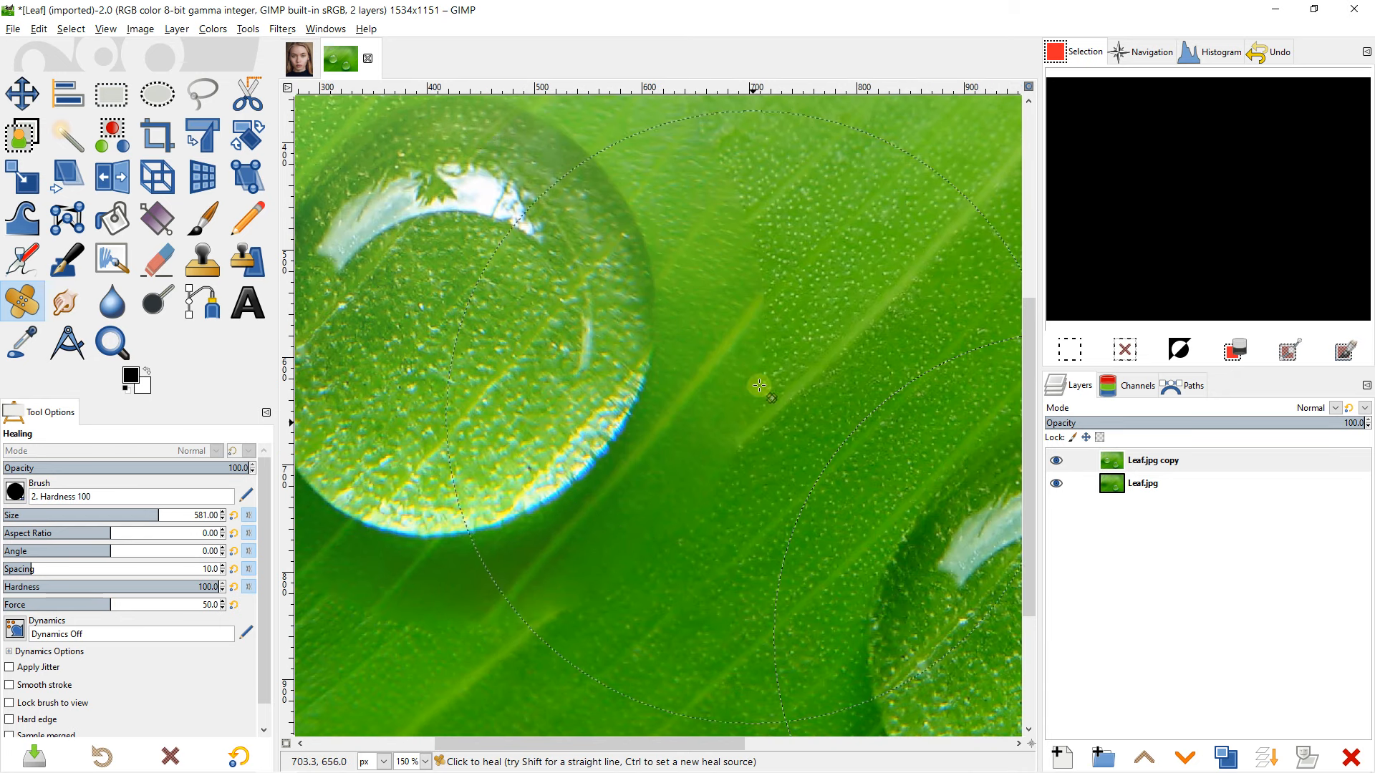
scroll(752, 410, down, 2)
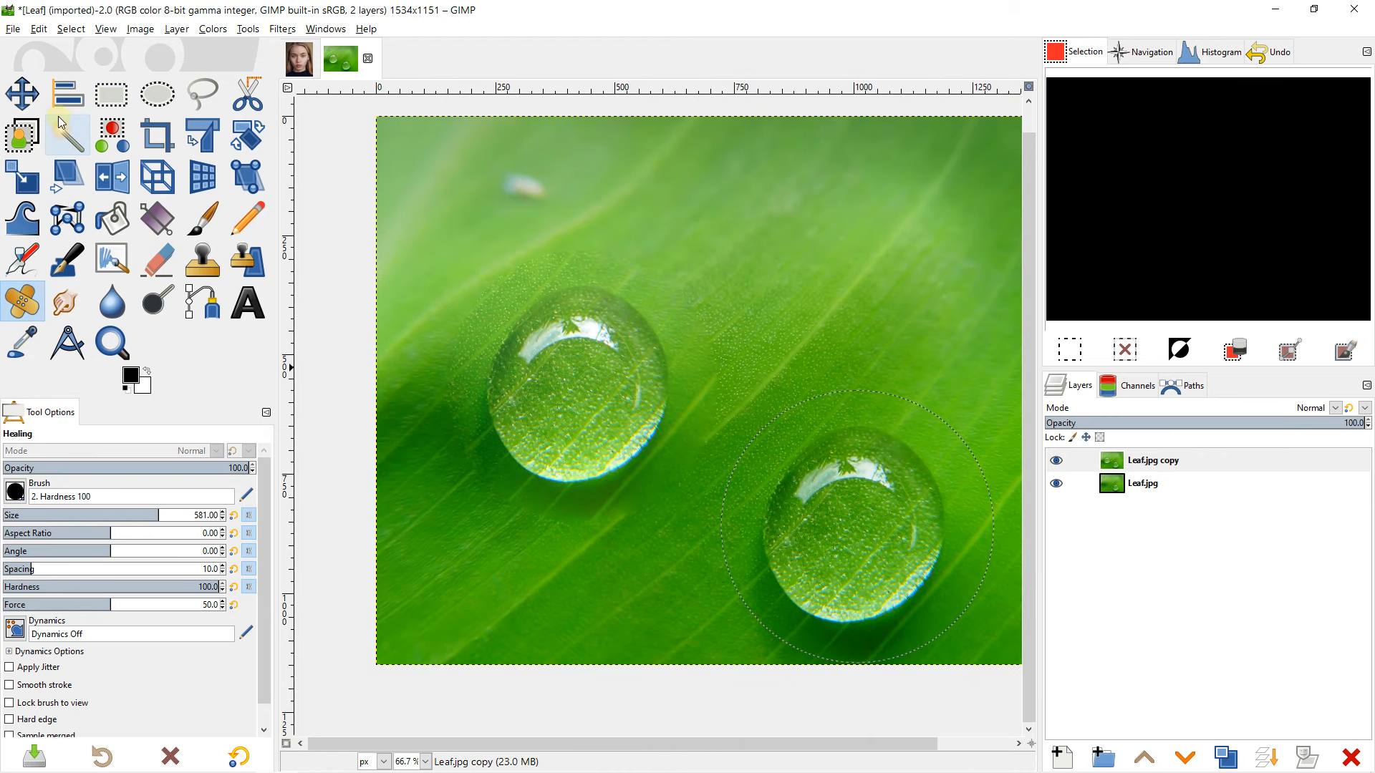
click(38, 28)
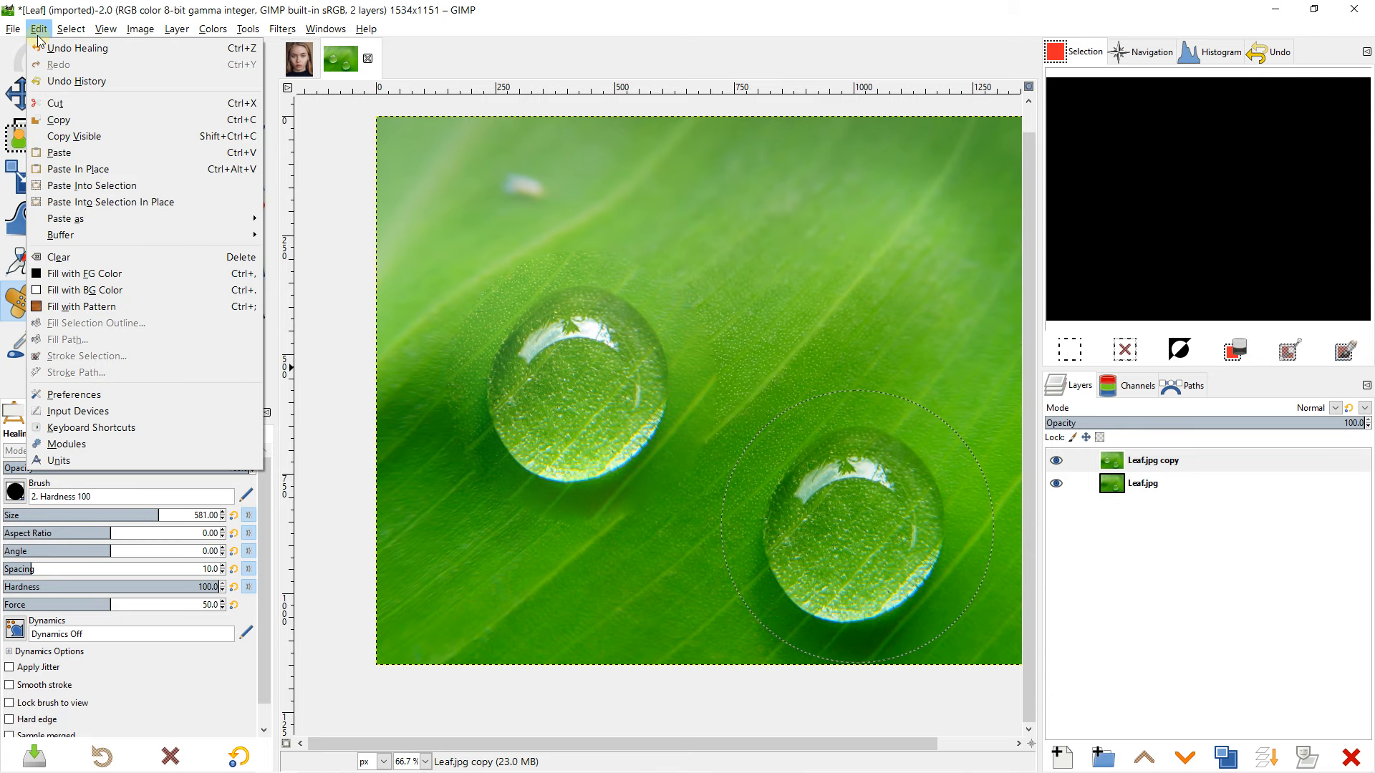
click(50, 46)
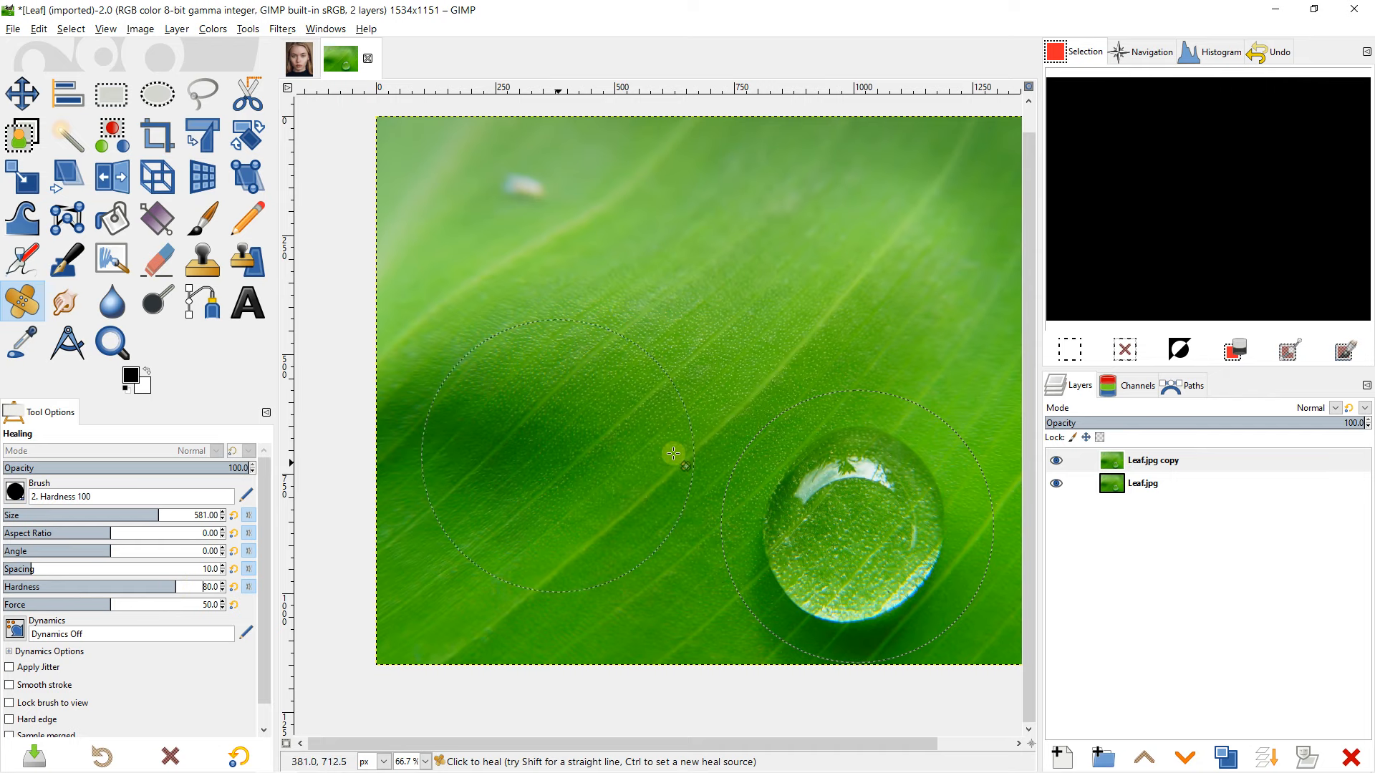
Step: Sample the whole water drop as the heal source and copy it onto the dark area of the leaf with the Healing tool
drag(723, 500, 616, 446)
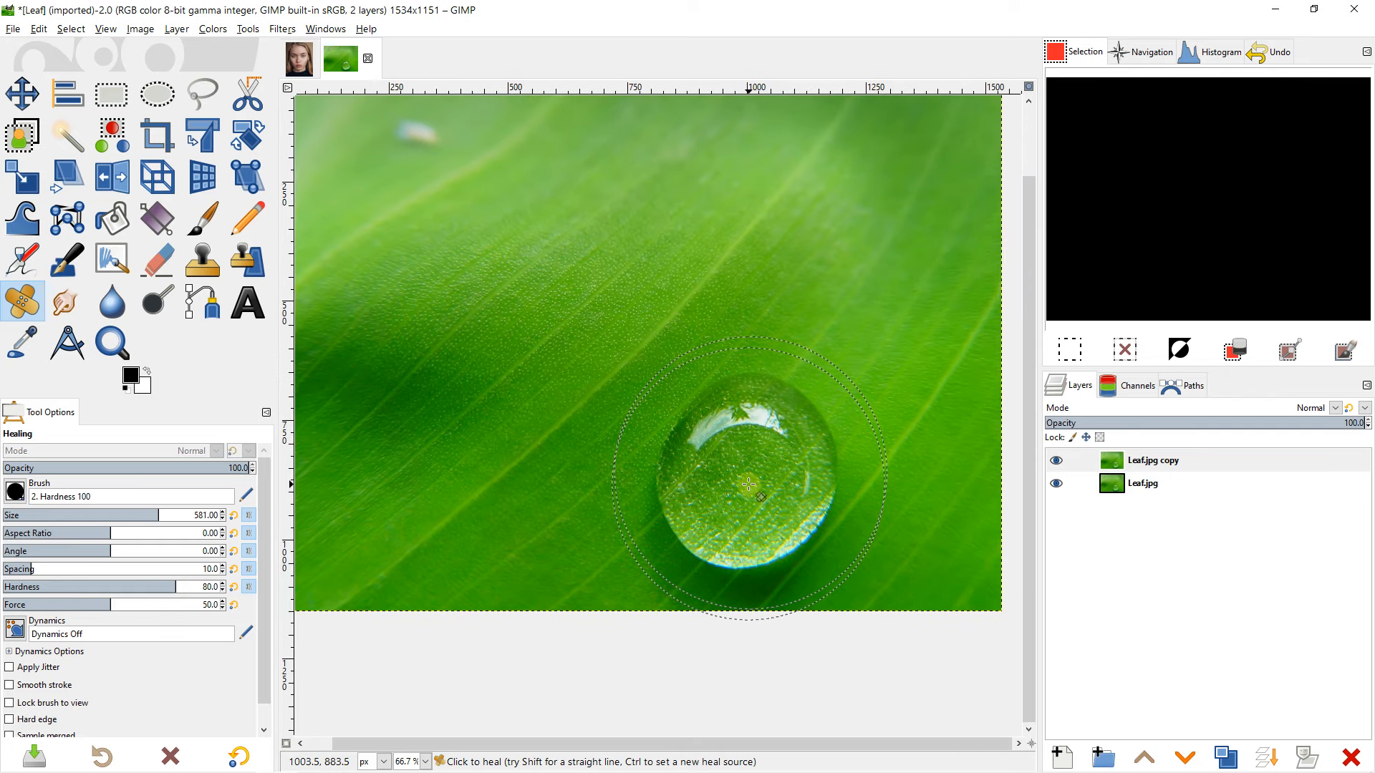
ctrl+click(746, 481)
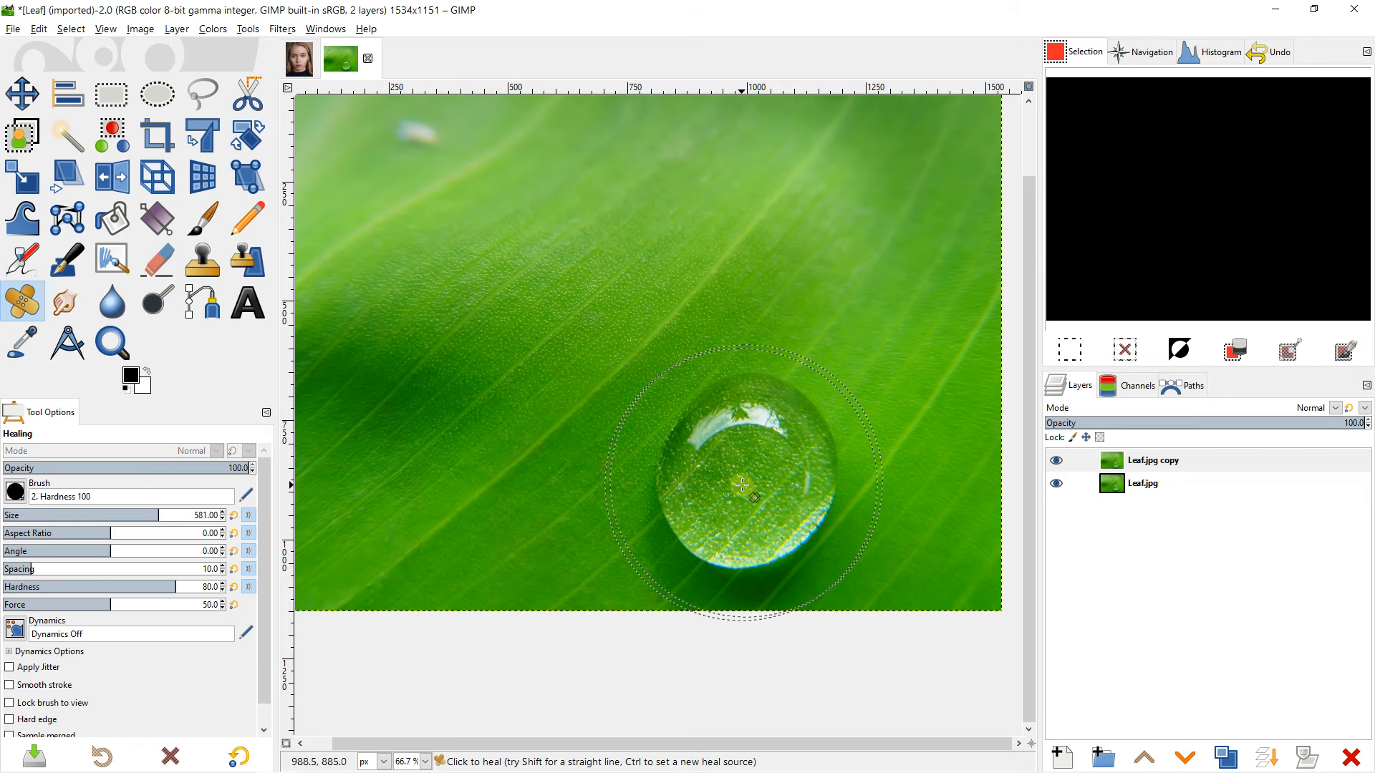
scroll(745, 484, down, 1)
click(1056, 460)
click(1056, 461)
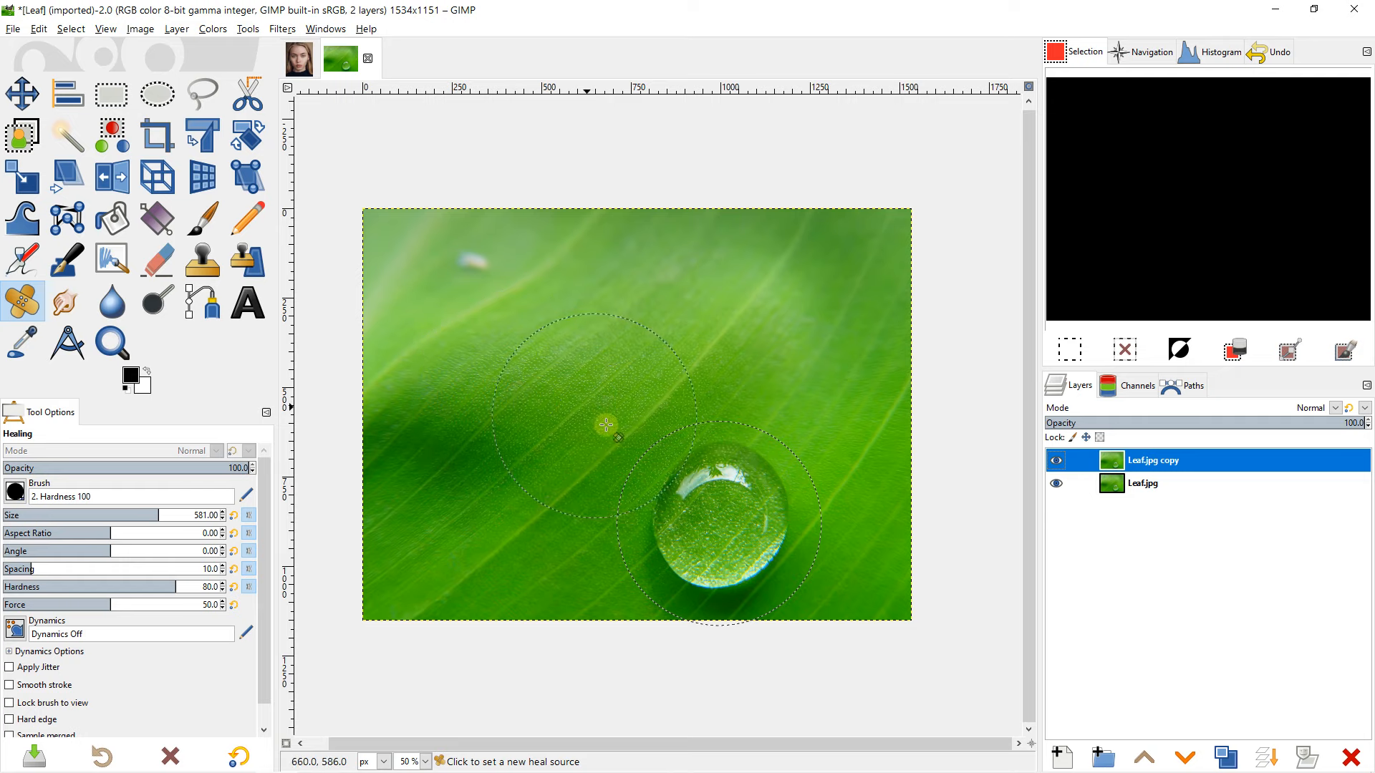
ctrl+click(722, 517)
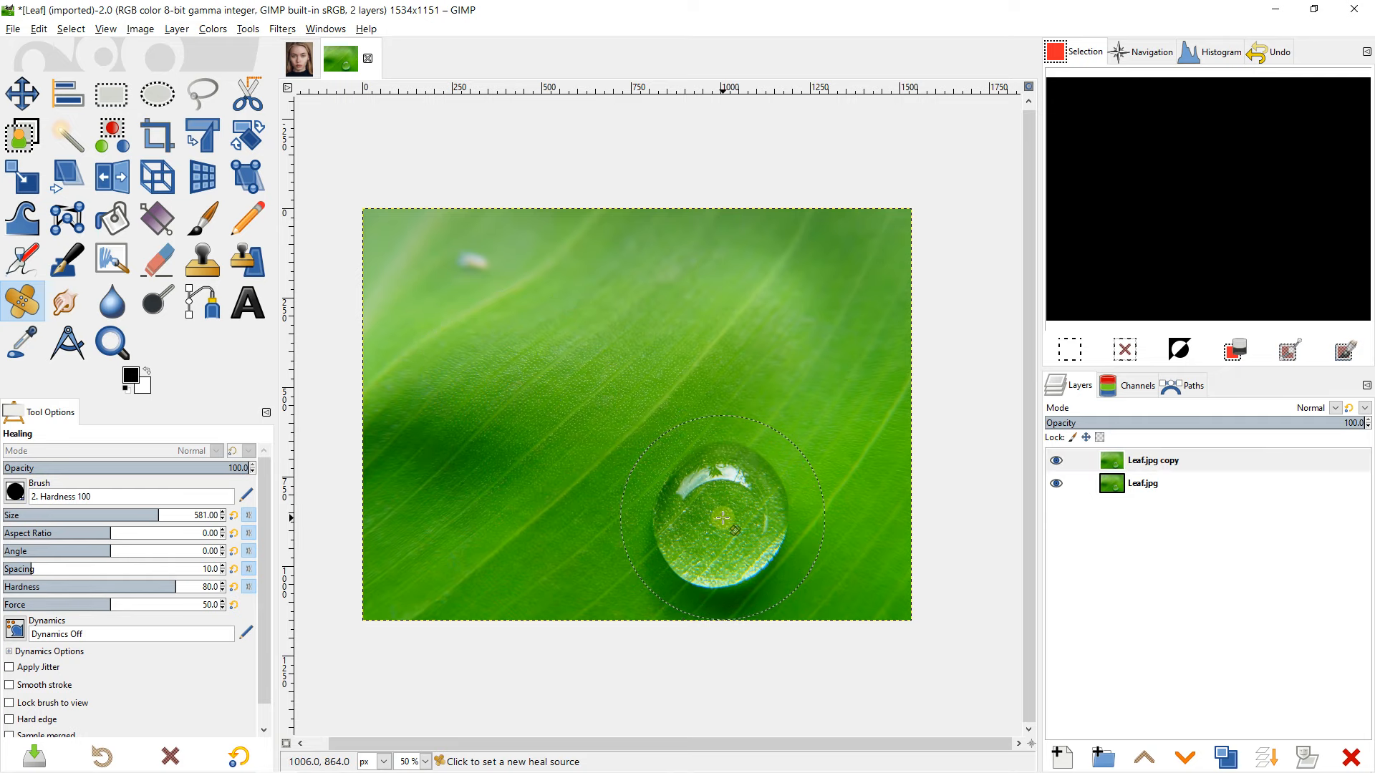
click(528, 394)
scroll(527, 387, up, 1)
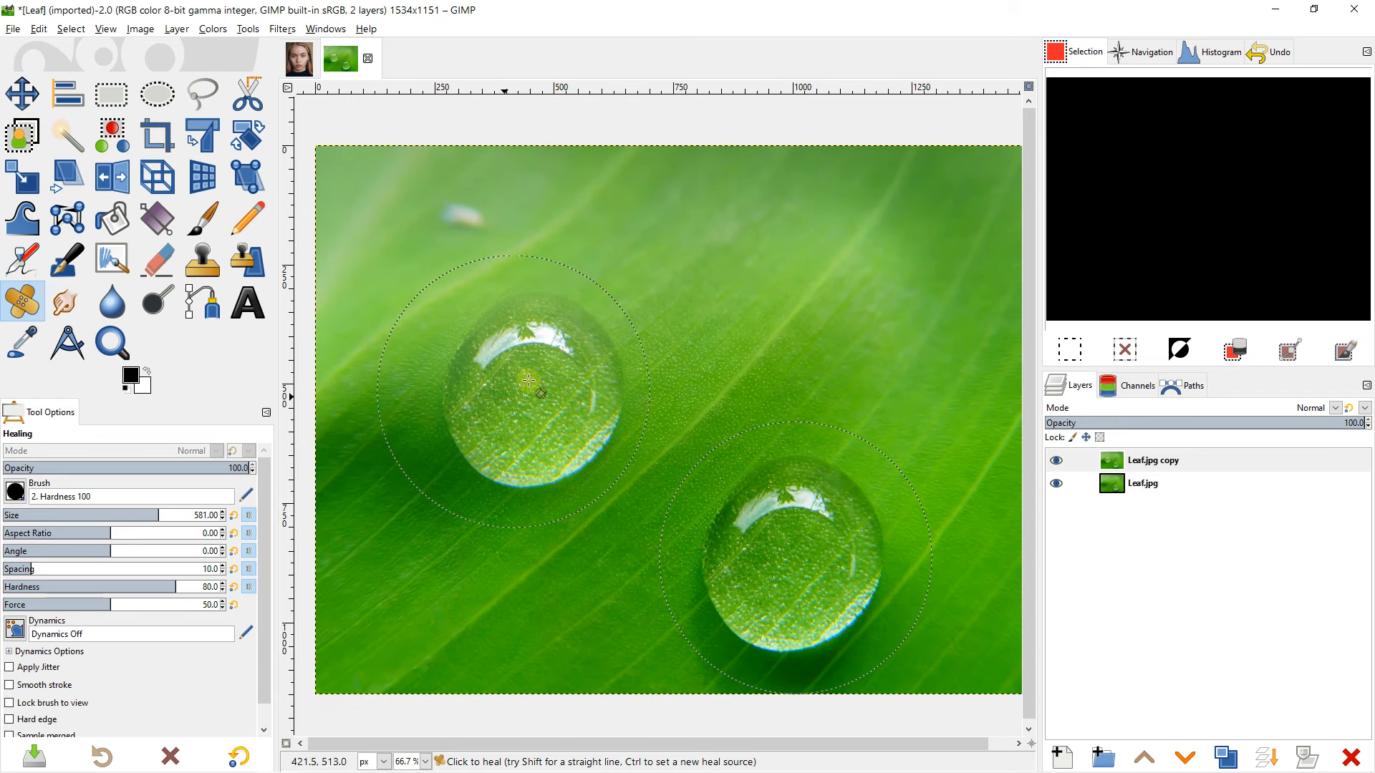
scroll(514, 386, up, 1)
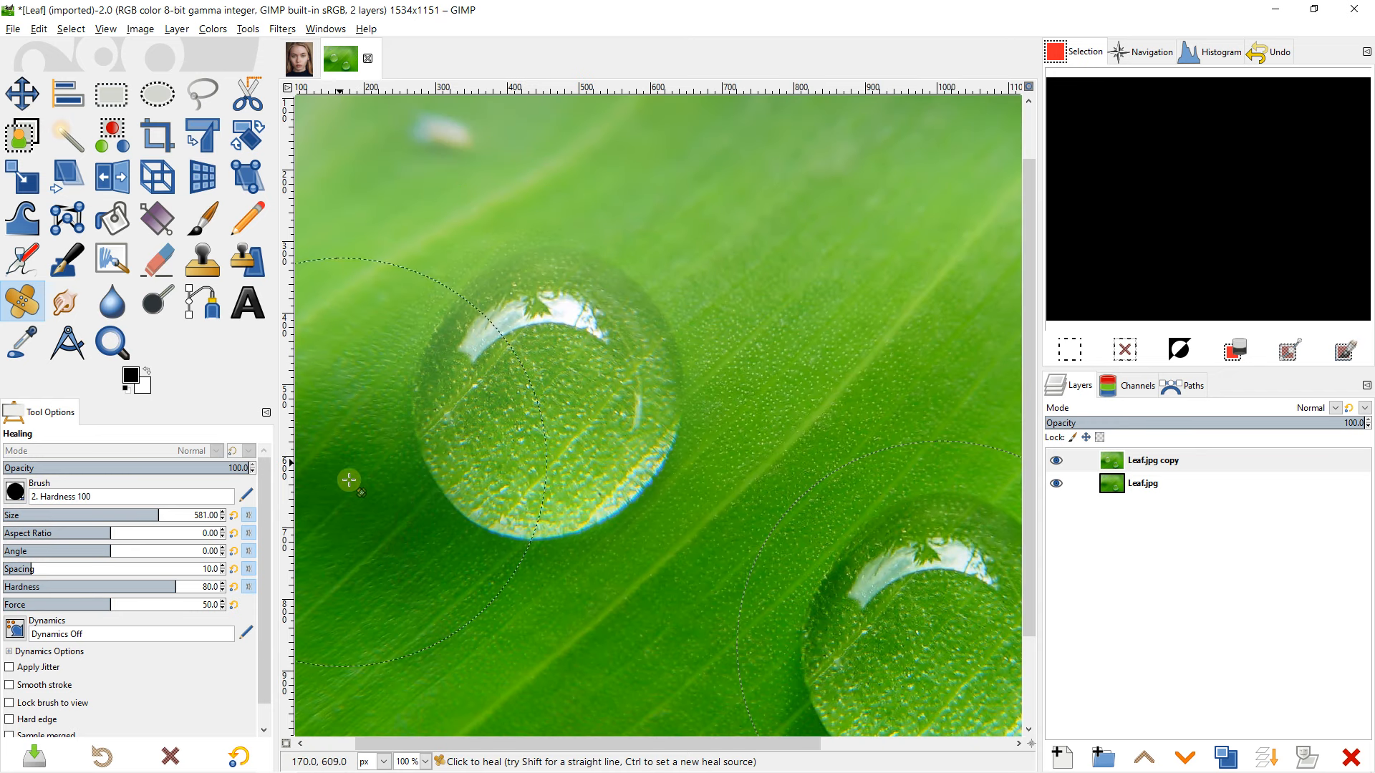
Step: Heal the water drop onto the leaf once more, slightly up and right of the copied drop so the two overlap
ctrl+scroll(652, 529, down, 1)
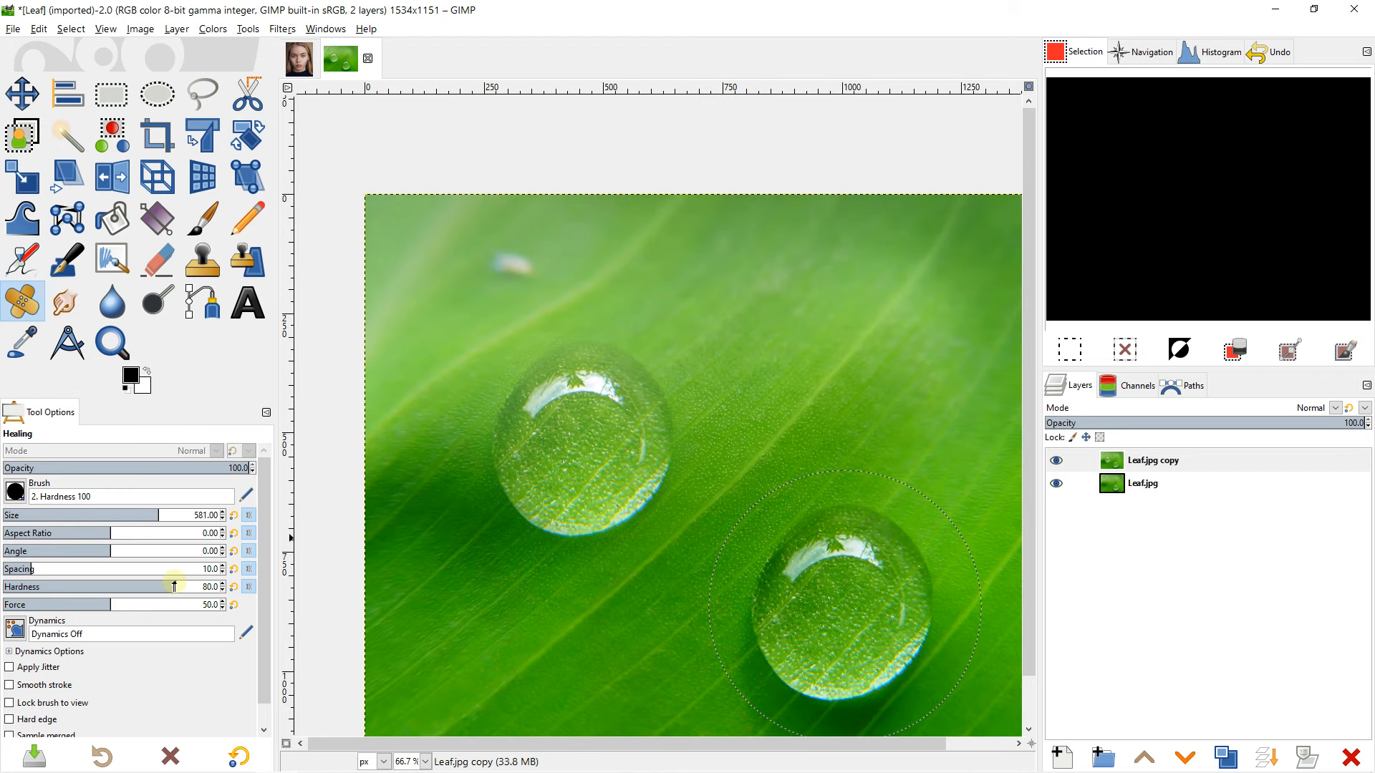
ctrl+scroll(568, 482, down, 1)
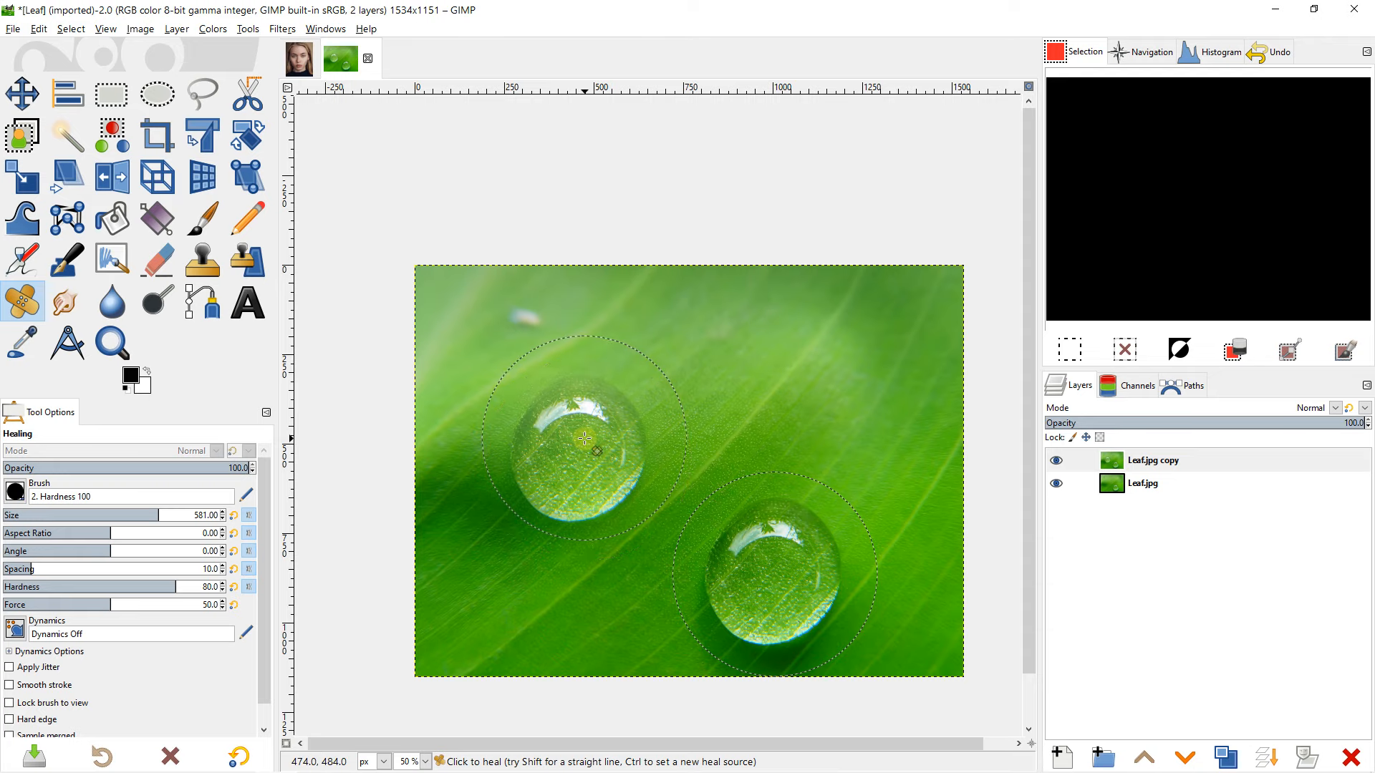
drag(585, 438, 538, 392)
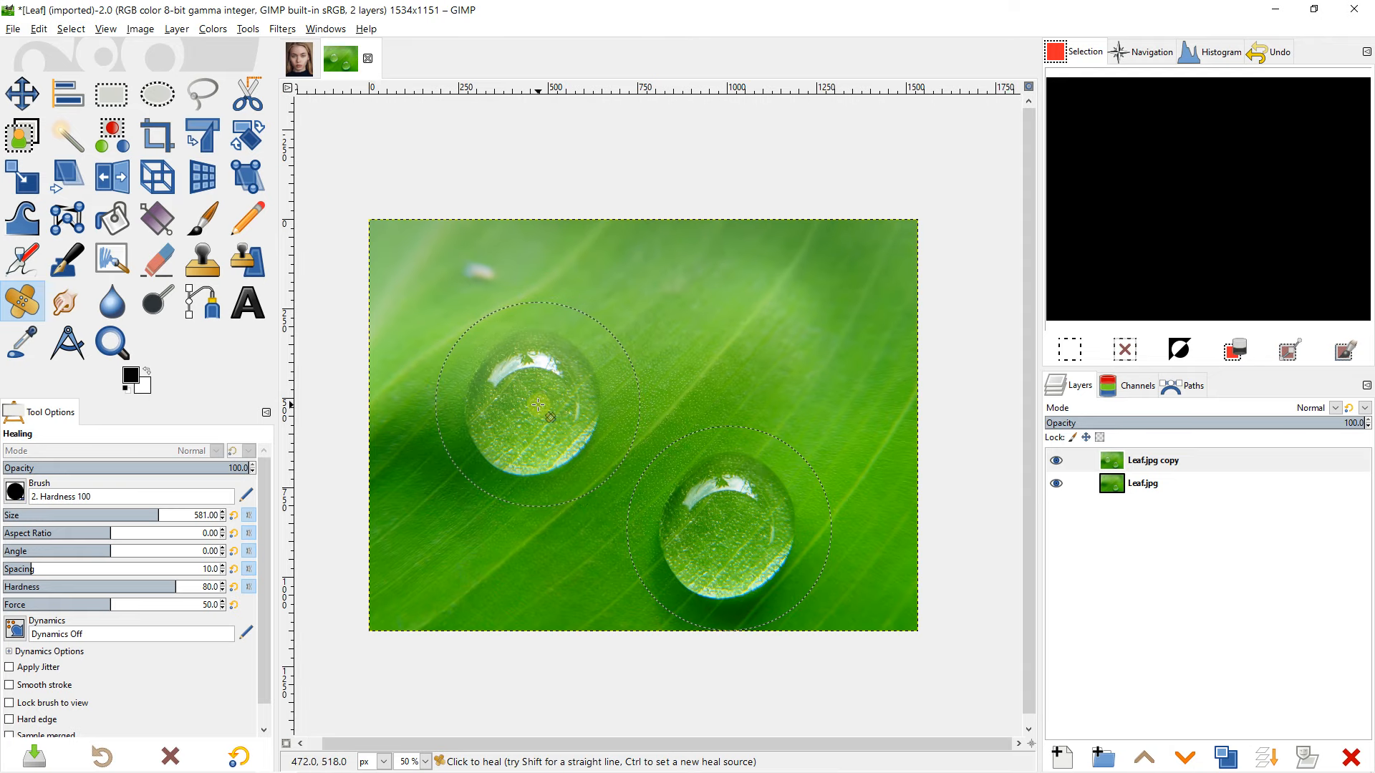
mouse_move(569, 383)
mouse_down()
mouse_move(601, 394)
mouse_move(616, 366)
mouse_move(600, 388)
mouse_move(637, 366)
mouse_move(576, 369)
mouse_up()
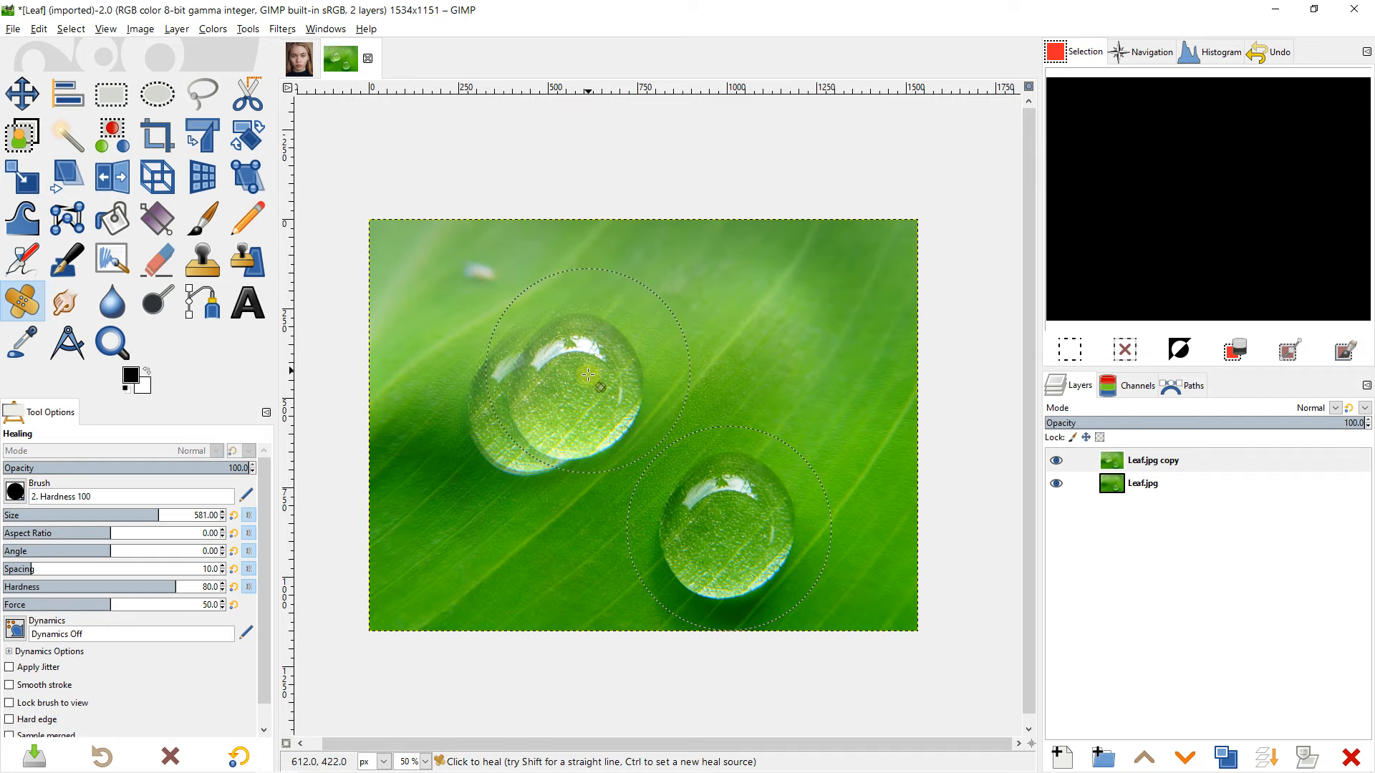
Step: Delete the healed Leaf.jpg copy layer and duplicate the Leaf.jpg layer again
right_click(1109, 469)
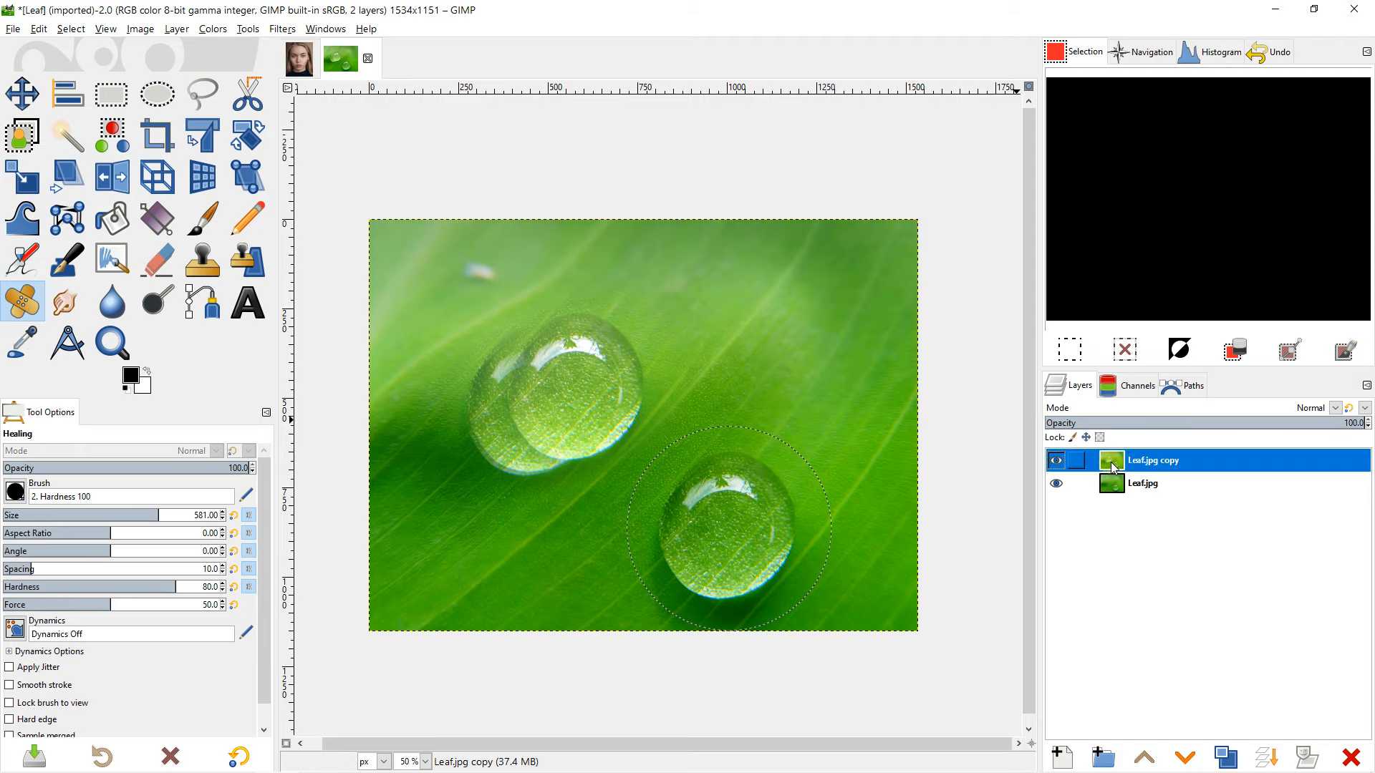
click(1152, 165)
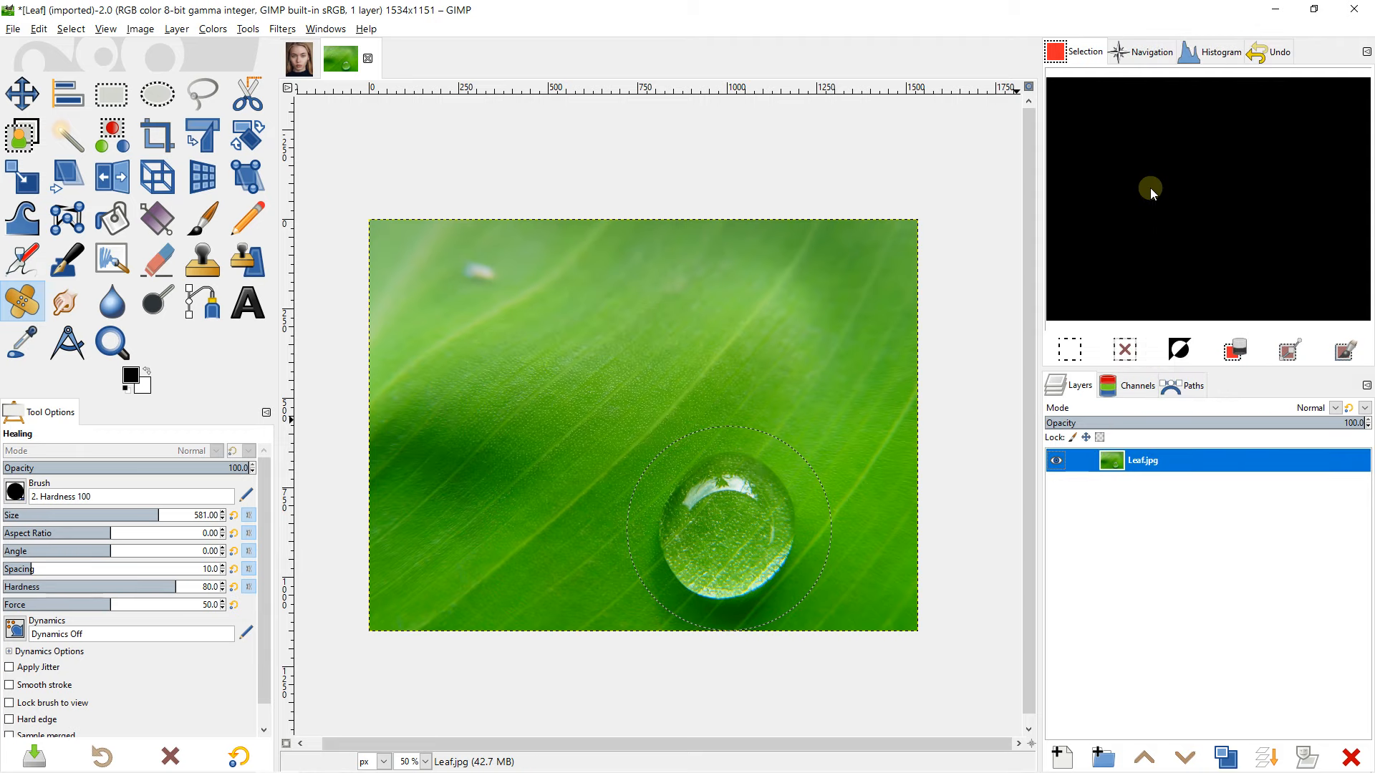
right_click(1114, 460)
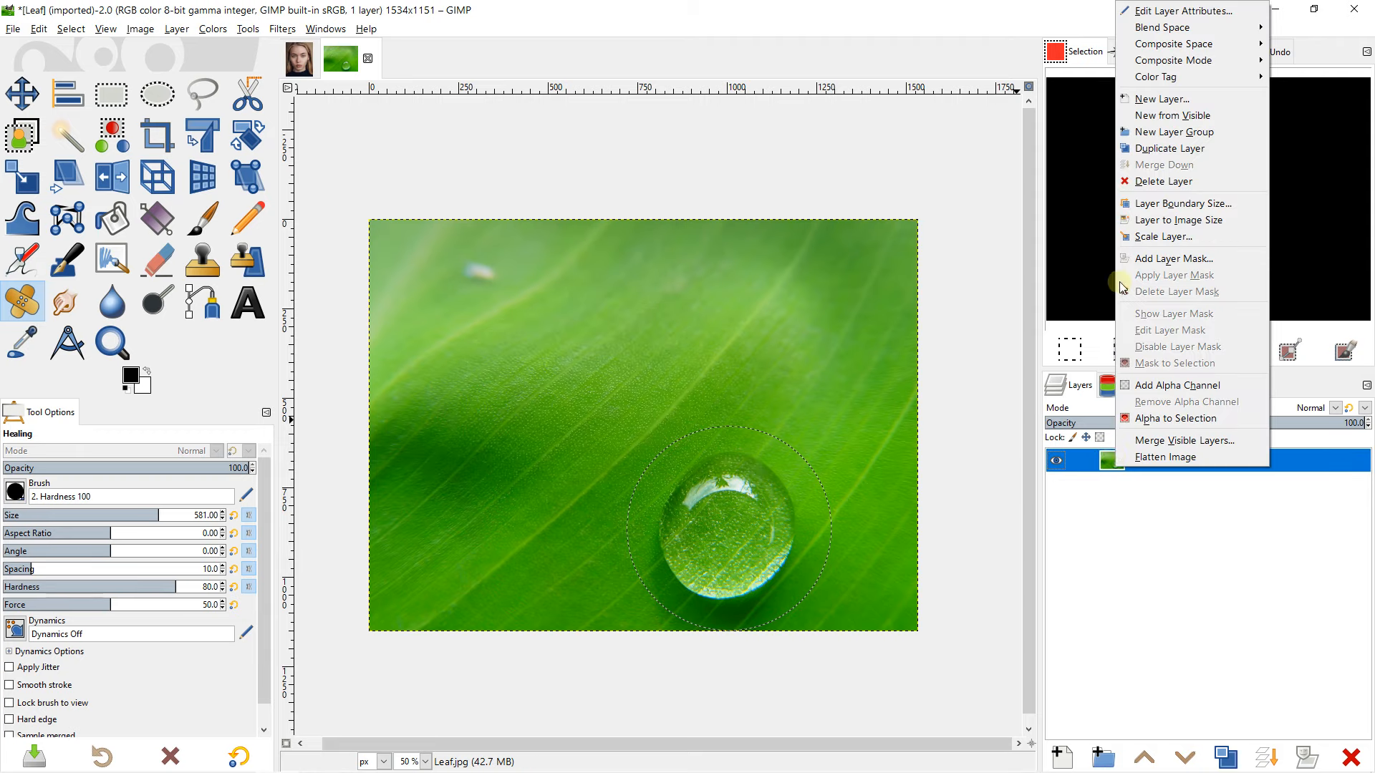
click(1146, 149)
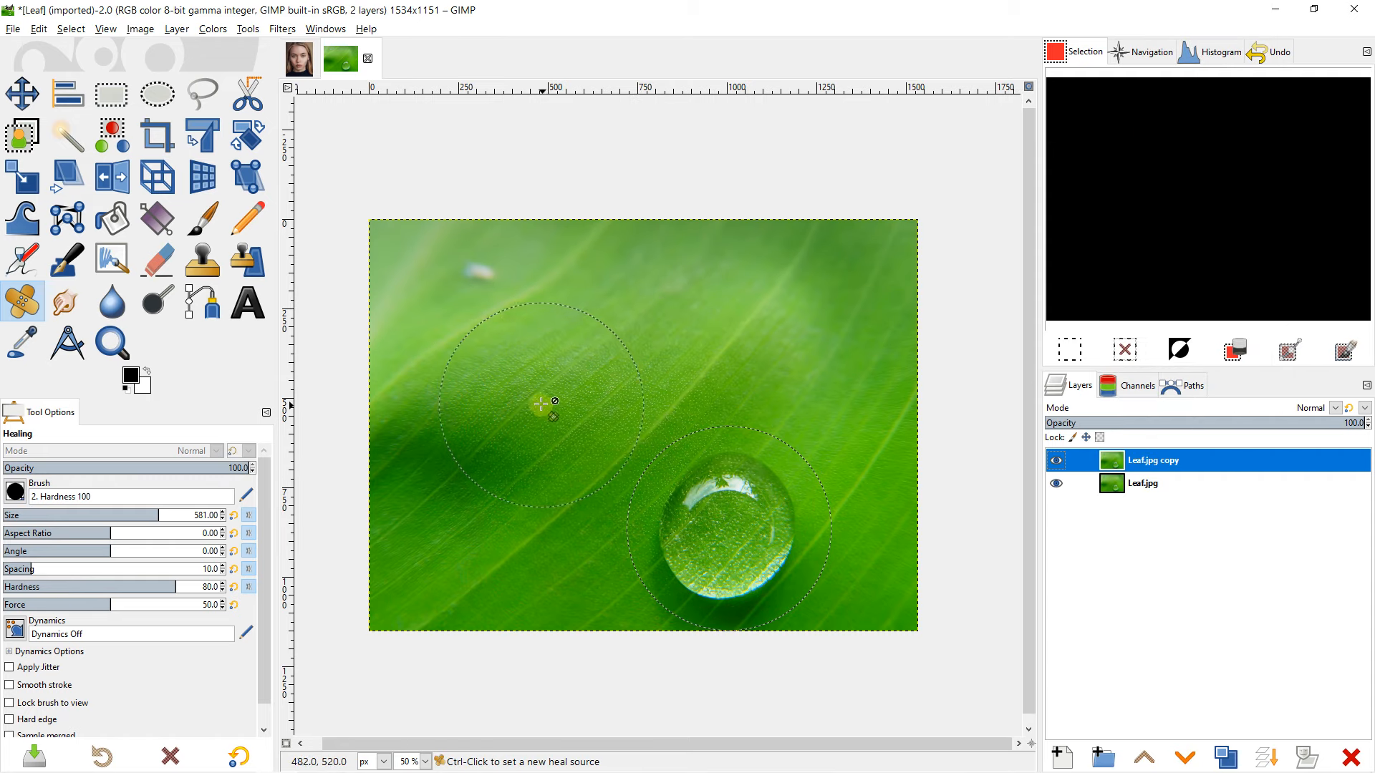
Step: Sample a drop-free area of the leaf as the heal source and heal over the water drop to remove it
ctrl+click(535, 395)
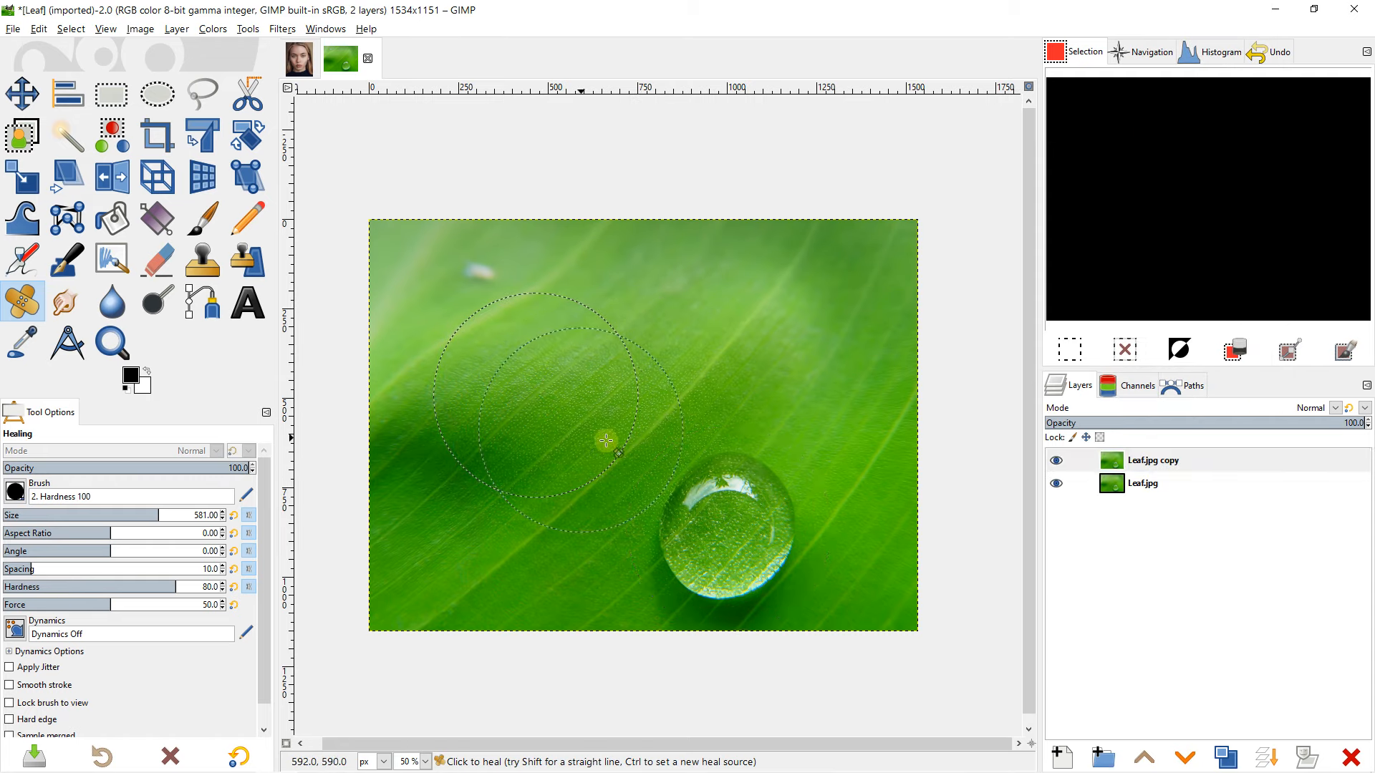
mouse_move(752, 510)
mouse_down()
mouse_move(718, 515)
mouse_move(724, 543)
mouse_up()
click(728, 531)
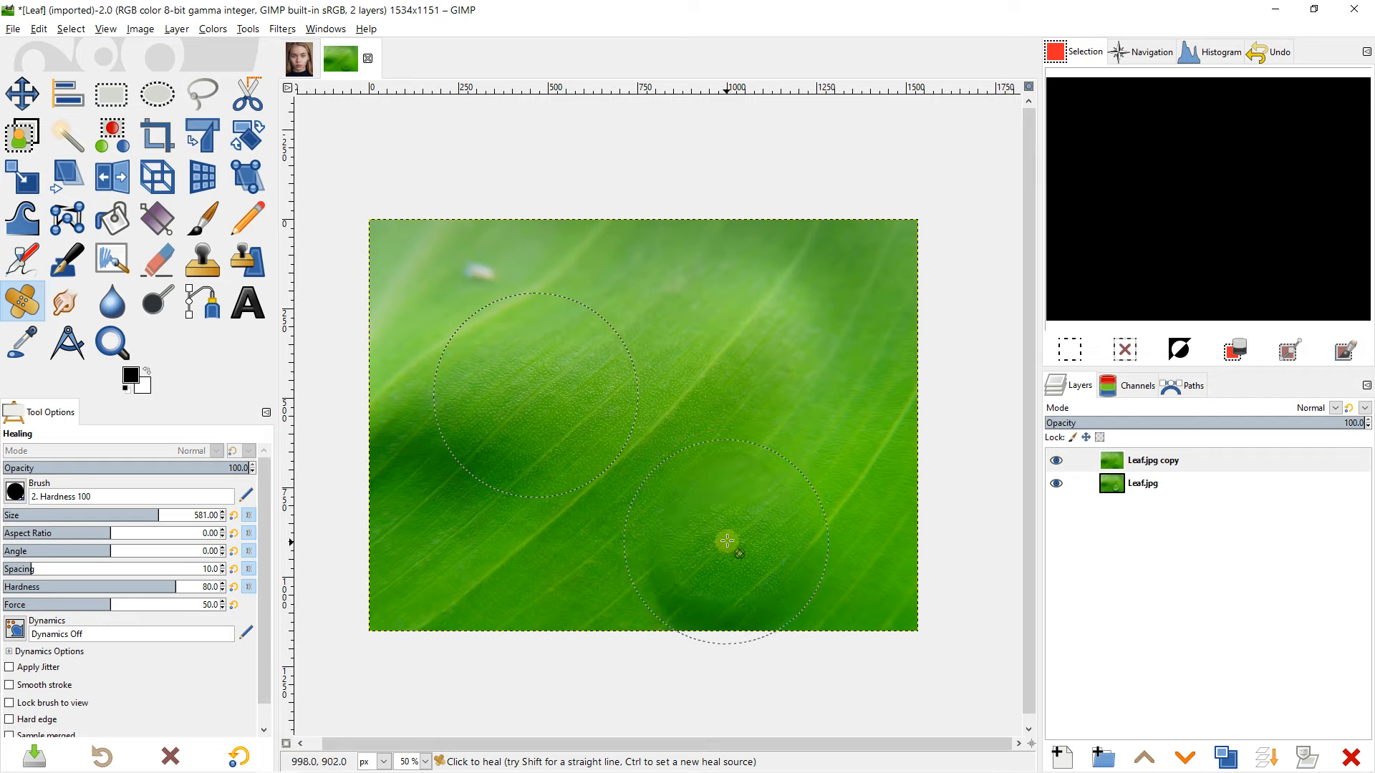
click(776, 483)
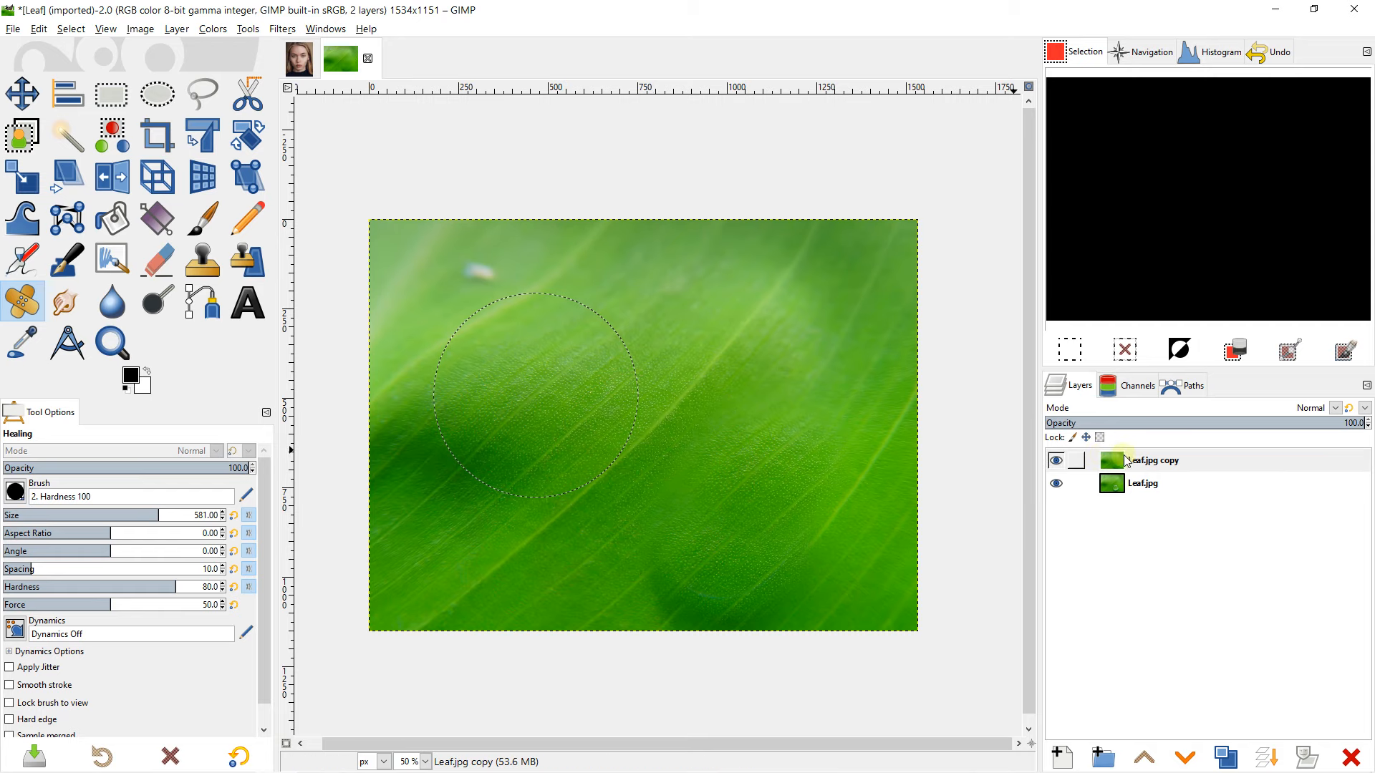
Step: Delete the Leaf.jpg copy layer with the removed water drop
click(1125, 462)
right_click(1126, 462)
click(1163, 177)
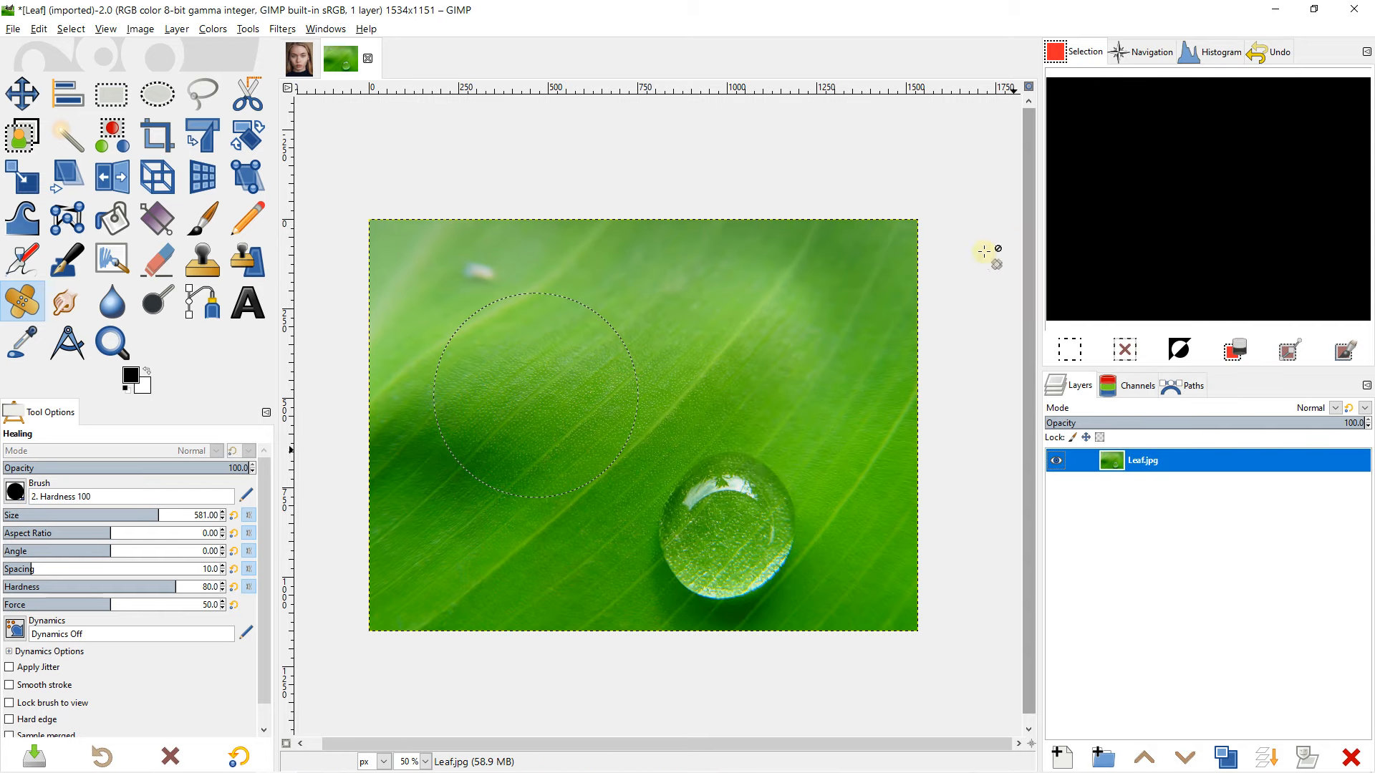
Step: Switch to the Portrait image and activate the Clone tool with a brush size of 34
click(297, 72)
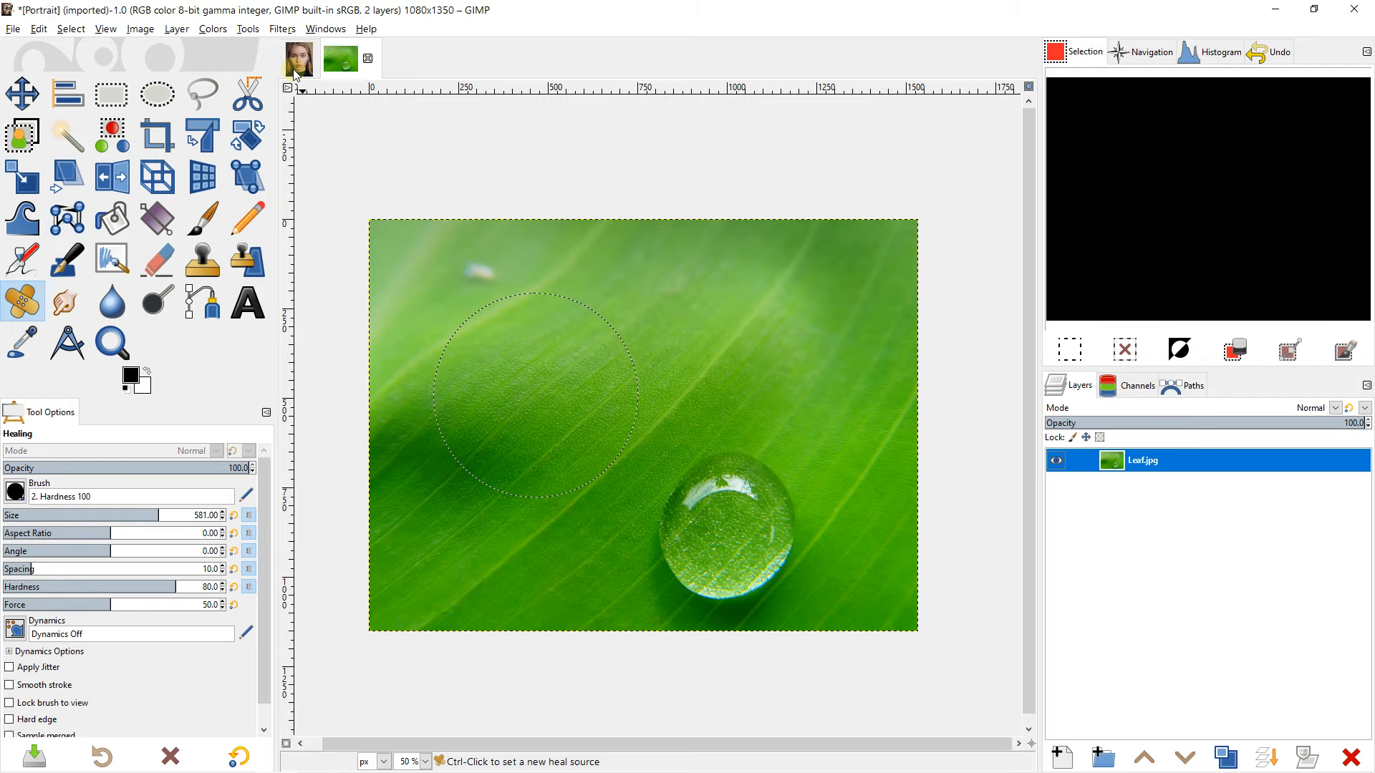
ctrl+scroll(500, 337, down, 2)
scroll(537, 358, up, 2)
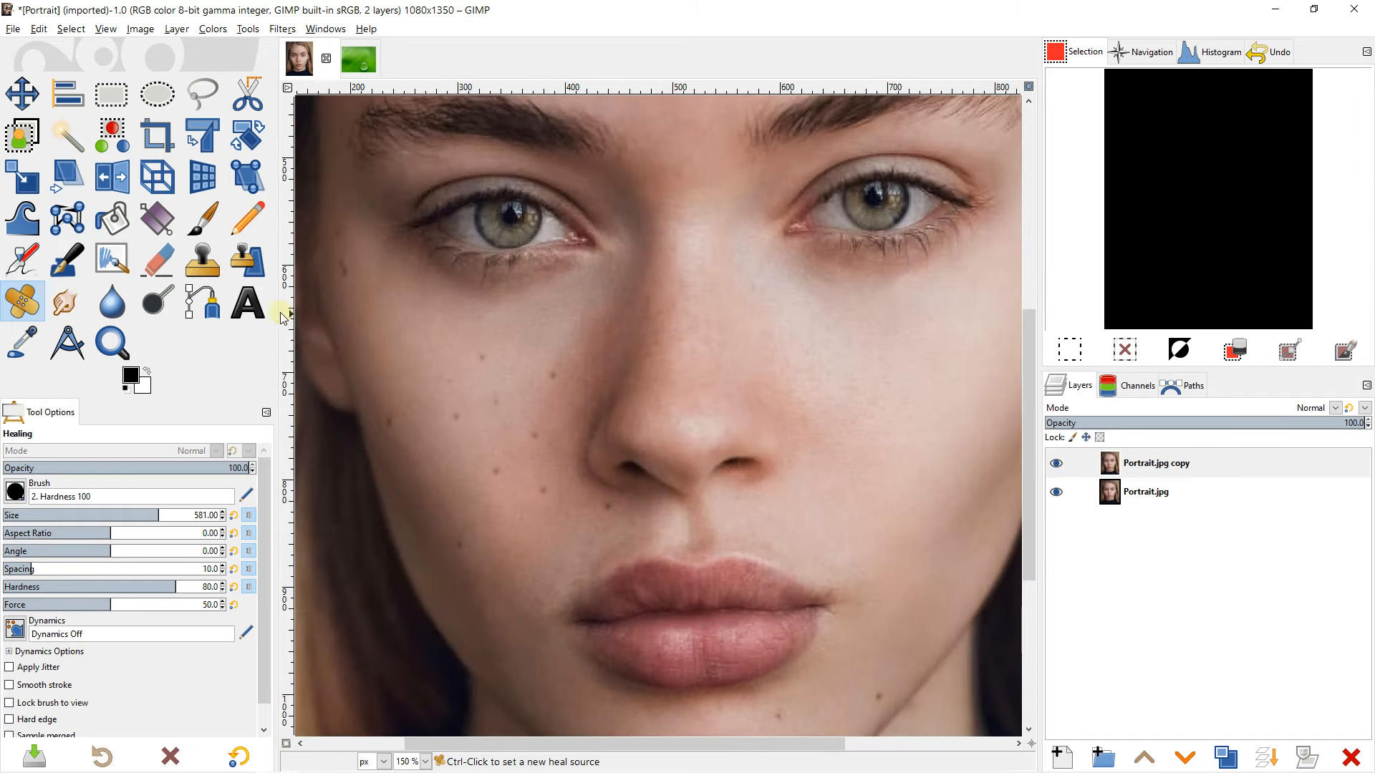
click(212, 270)
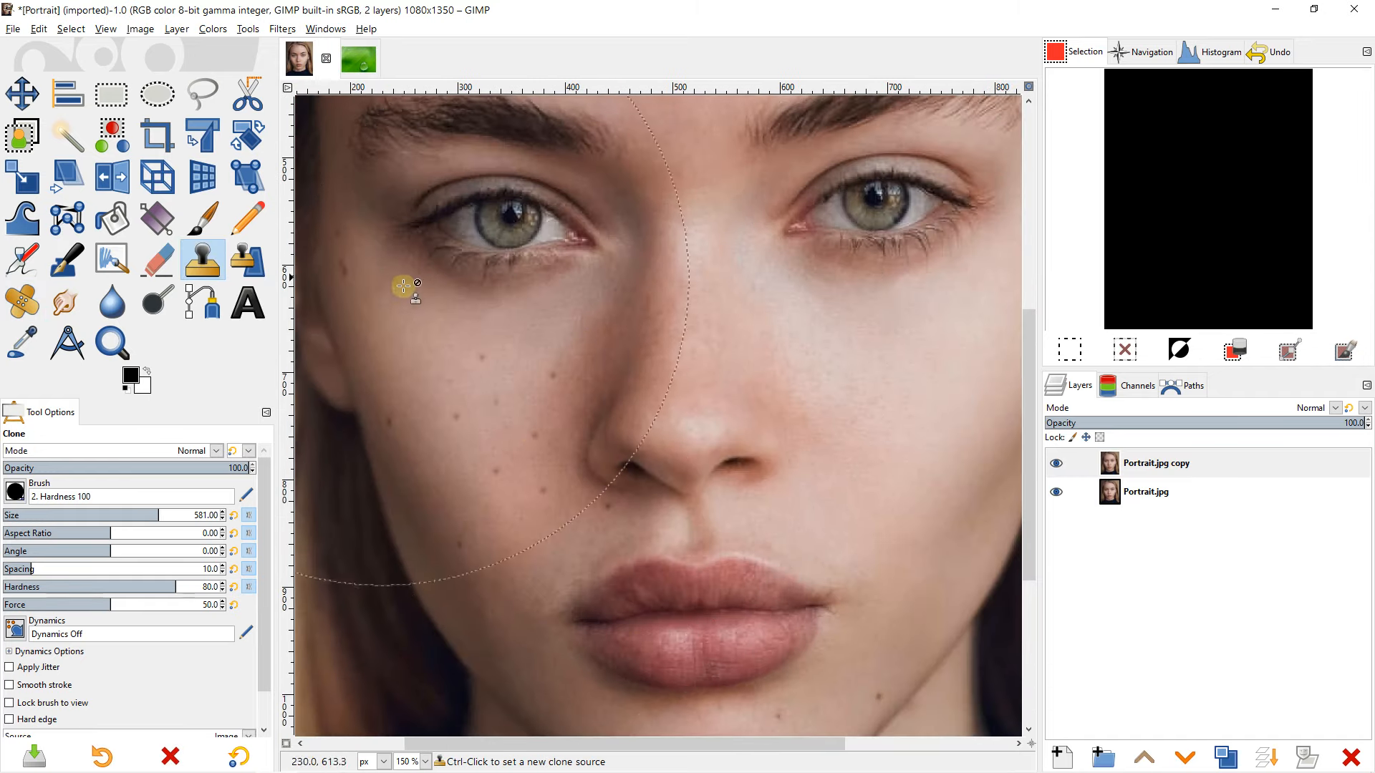
scroll(470, 374, up, 1)
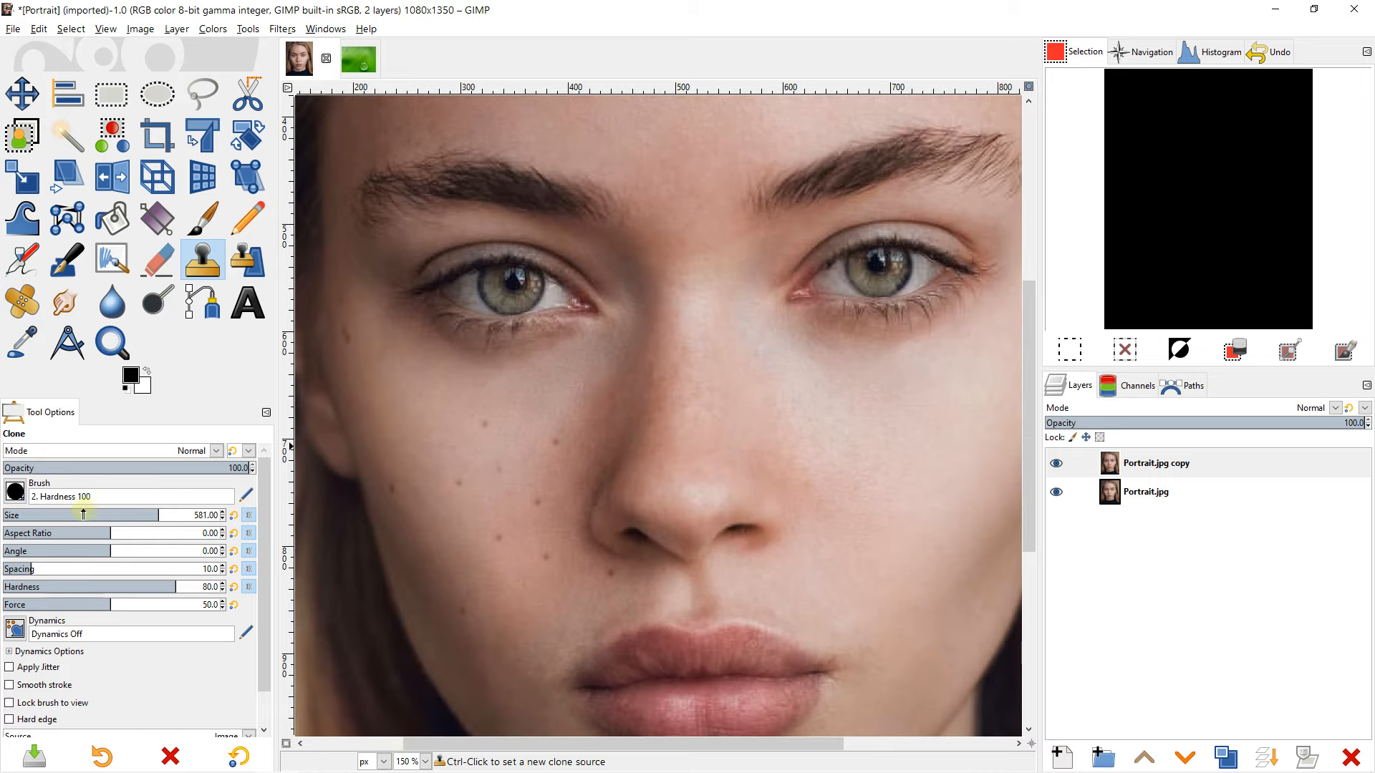
click(40, 517)
scroll(509, 362, up, 1)
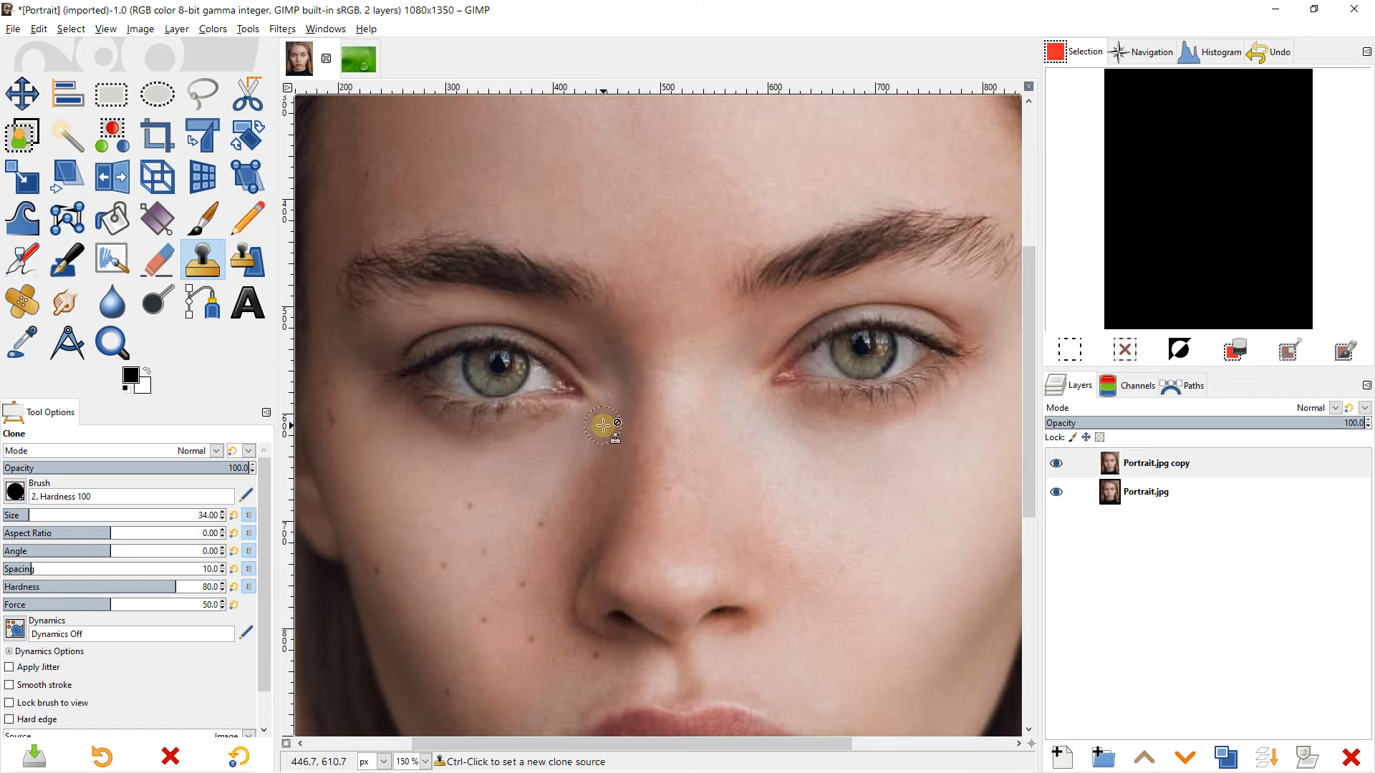
scroll(513, 482, up, 1)
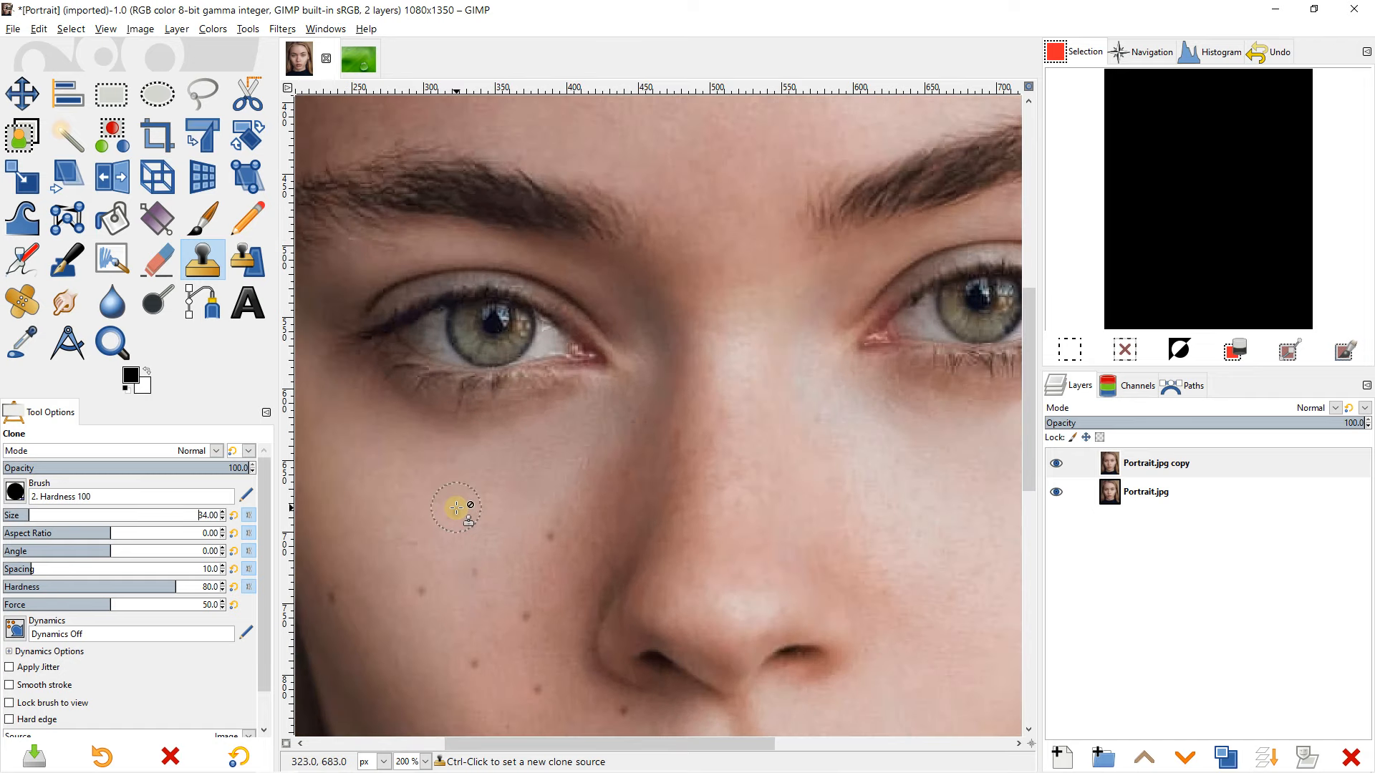
Step: Sample clean skin below the eye as the clone source and clone it over the faint mole on the cheek
ctrl+click(509, 476)
scroll(470, 481, up, 1)
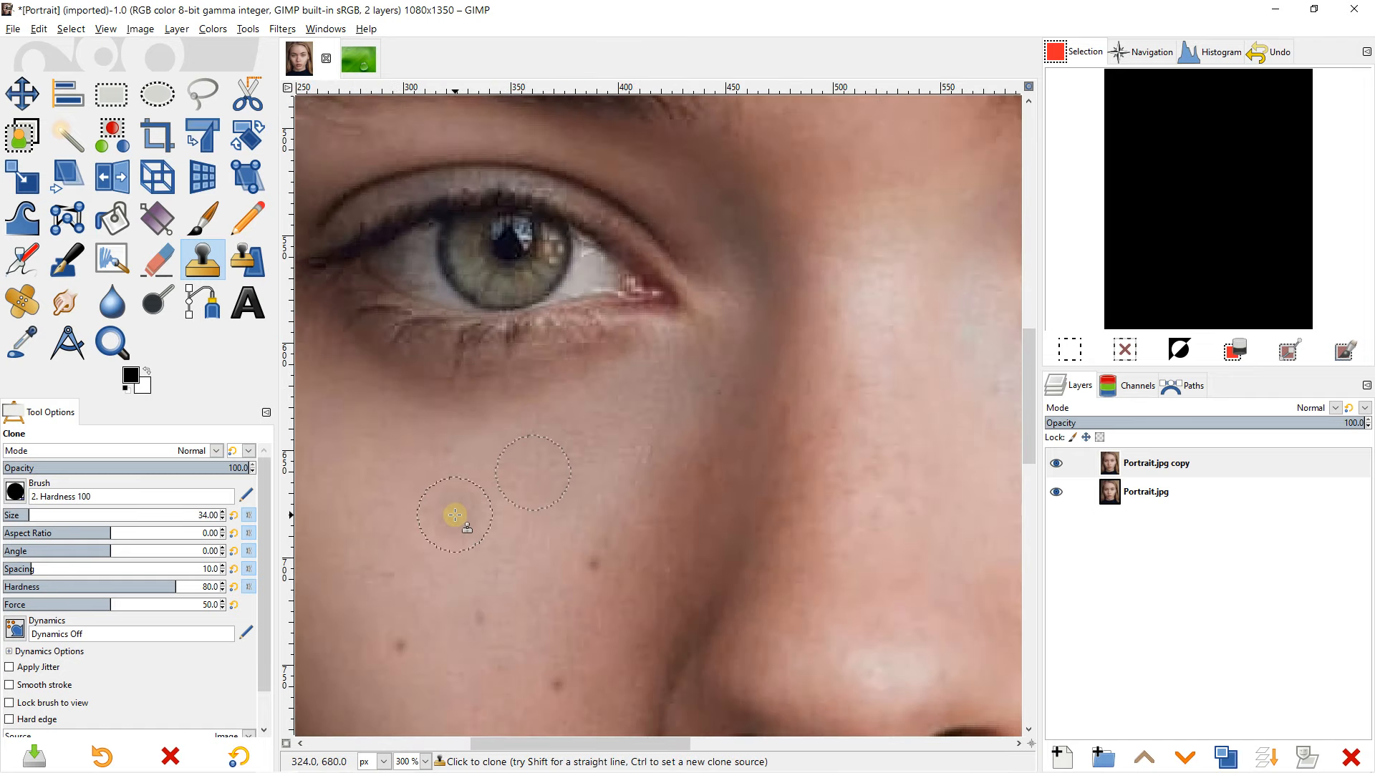
scroll(433, 536, up, 1)
scroll(513, 501, left, 2)
scroll(513, 502, down, 2)
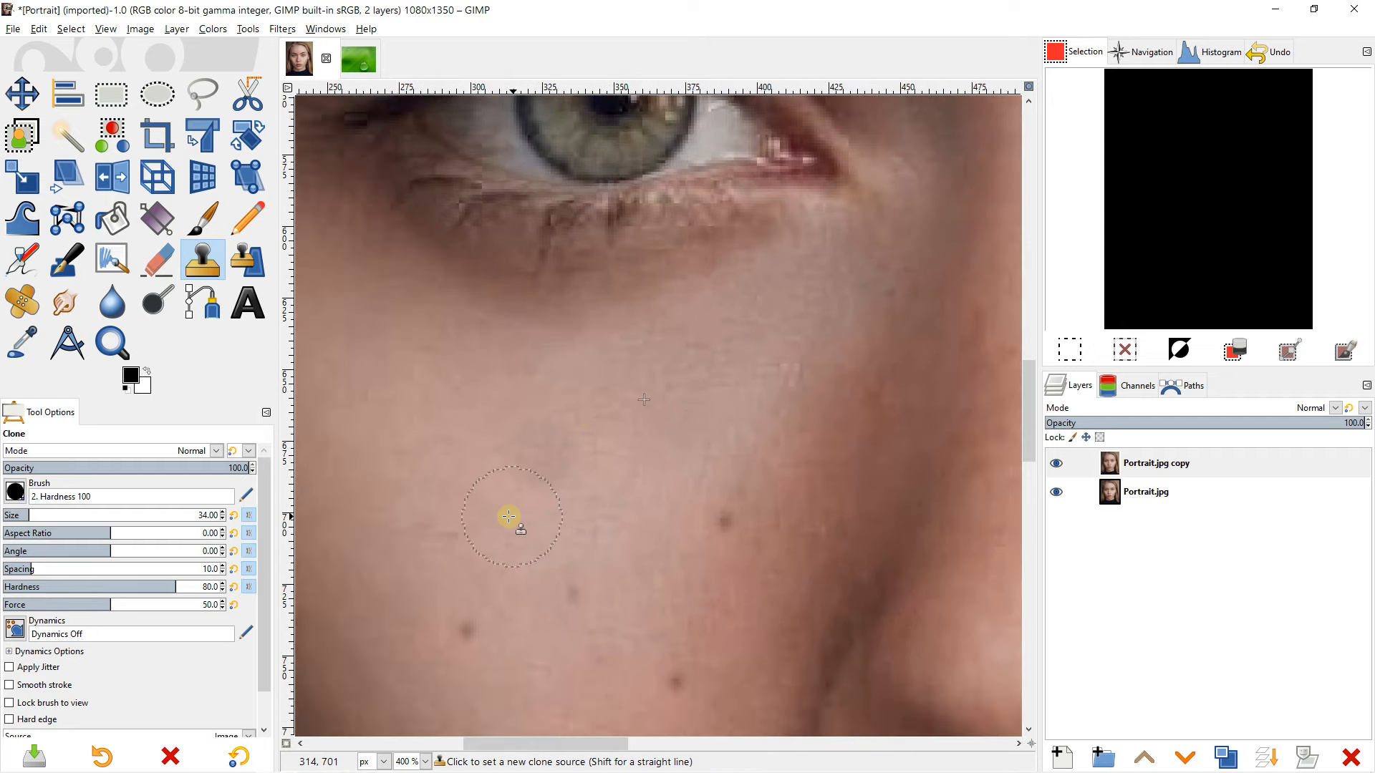
ctrl+click(428, 492)
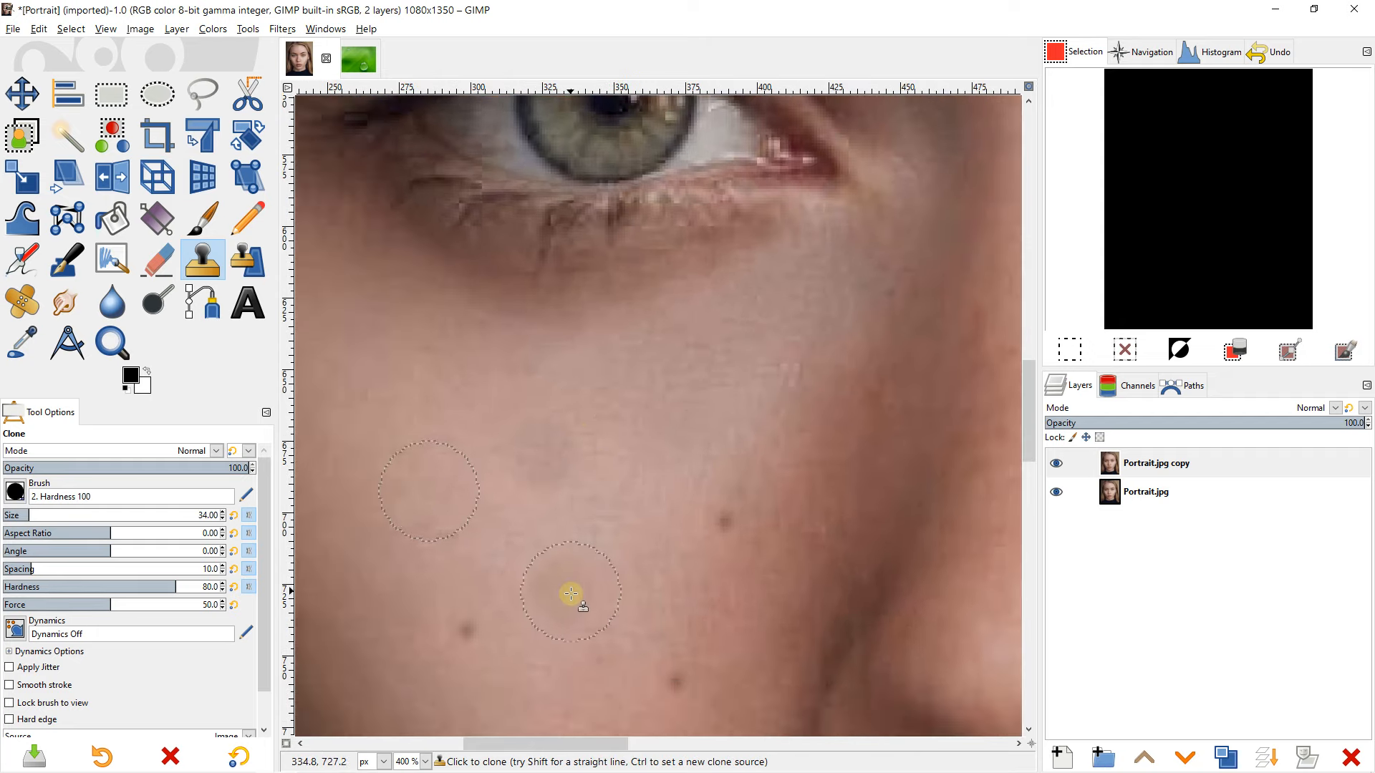
scroll(575, 505, down, 3)
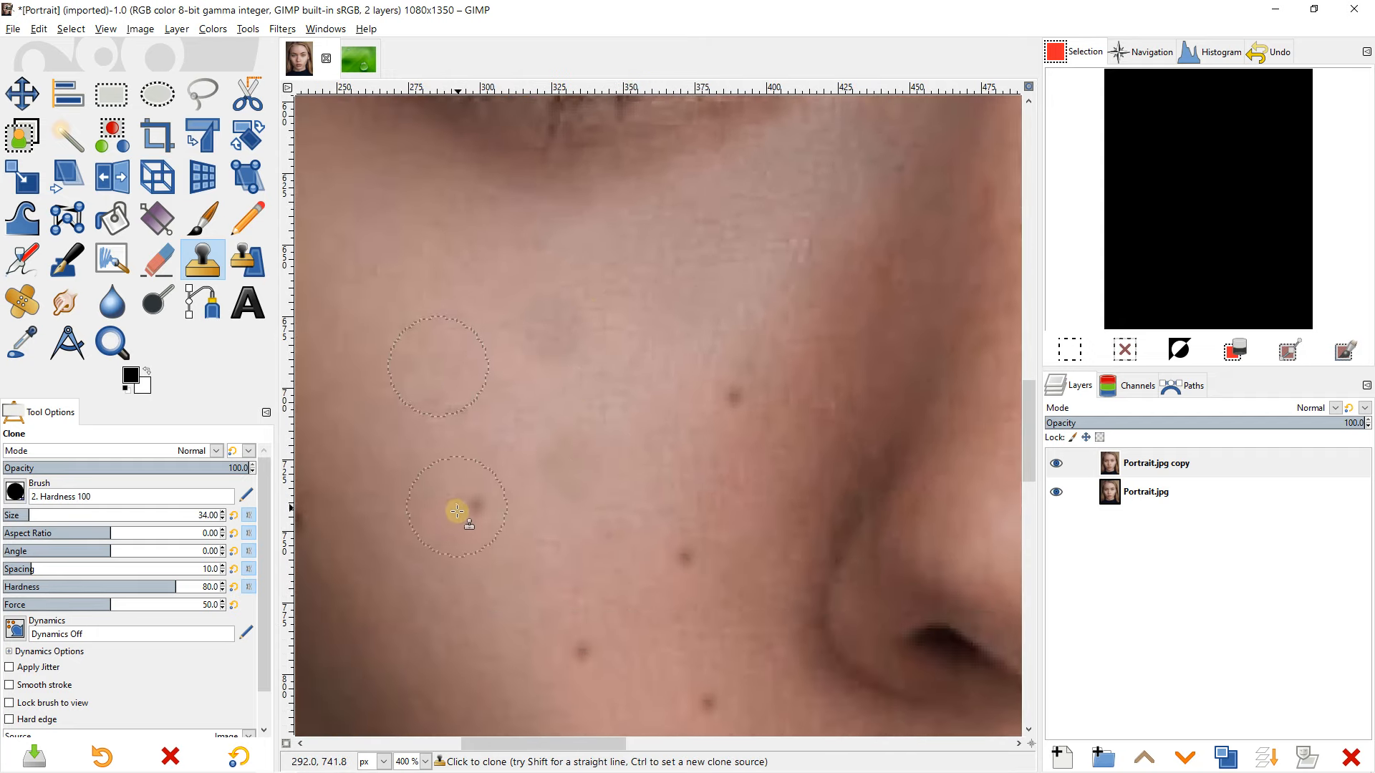
Step: Use a cheek mole as the clone source, clone it onto the darker skin lower on the cheek, and view the whole face
ctrl+click(478, 504)
scroll(494, 494, left, 2)
scroll(494, 494, down, 2)
click(516, 537)
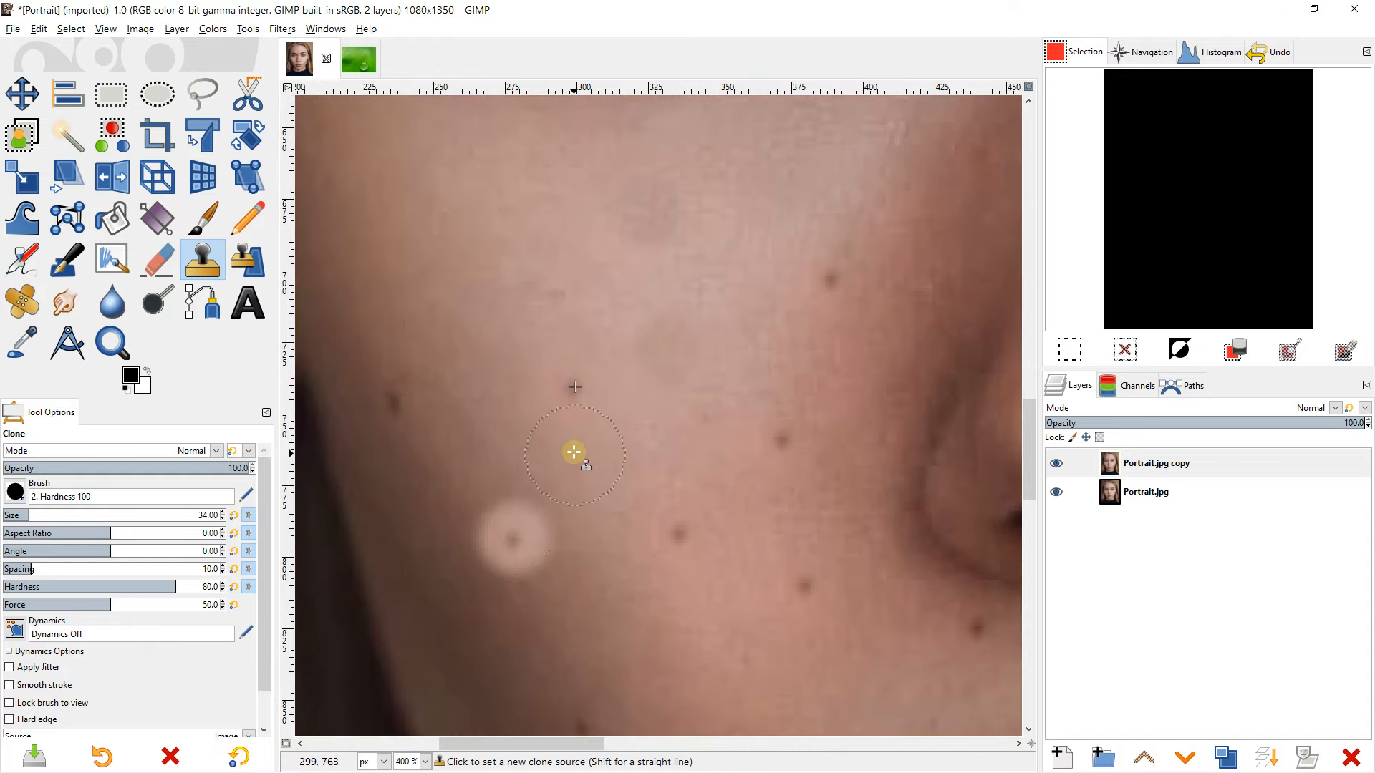
scroll(573, 451, down, 4)
drag(650, 379, 552, 414)
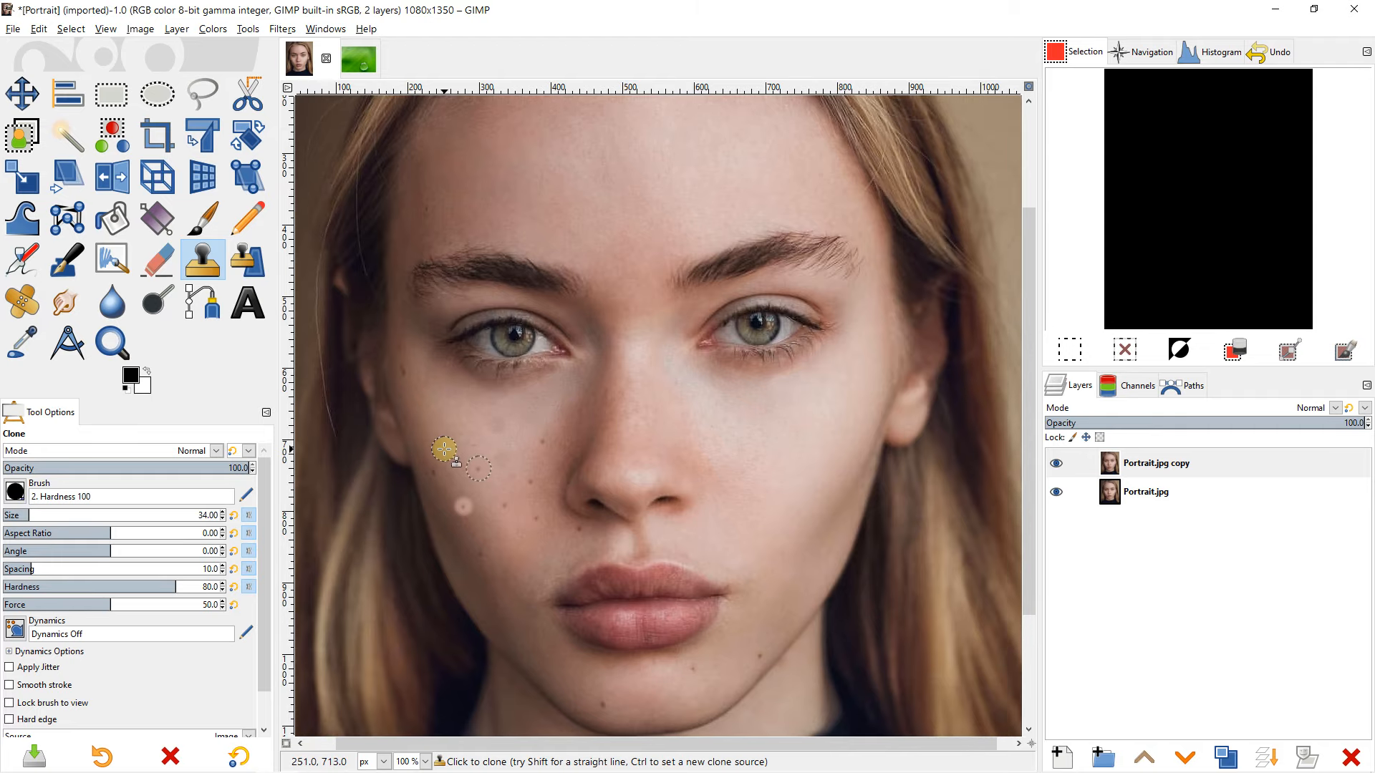
Step: Switch back to the Leaf image and duplicate the Leaf.jpg layer
click(359, 64)
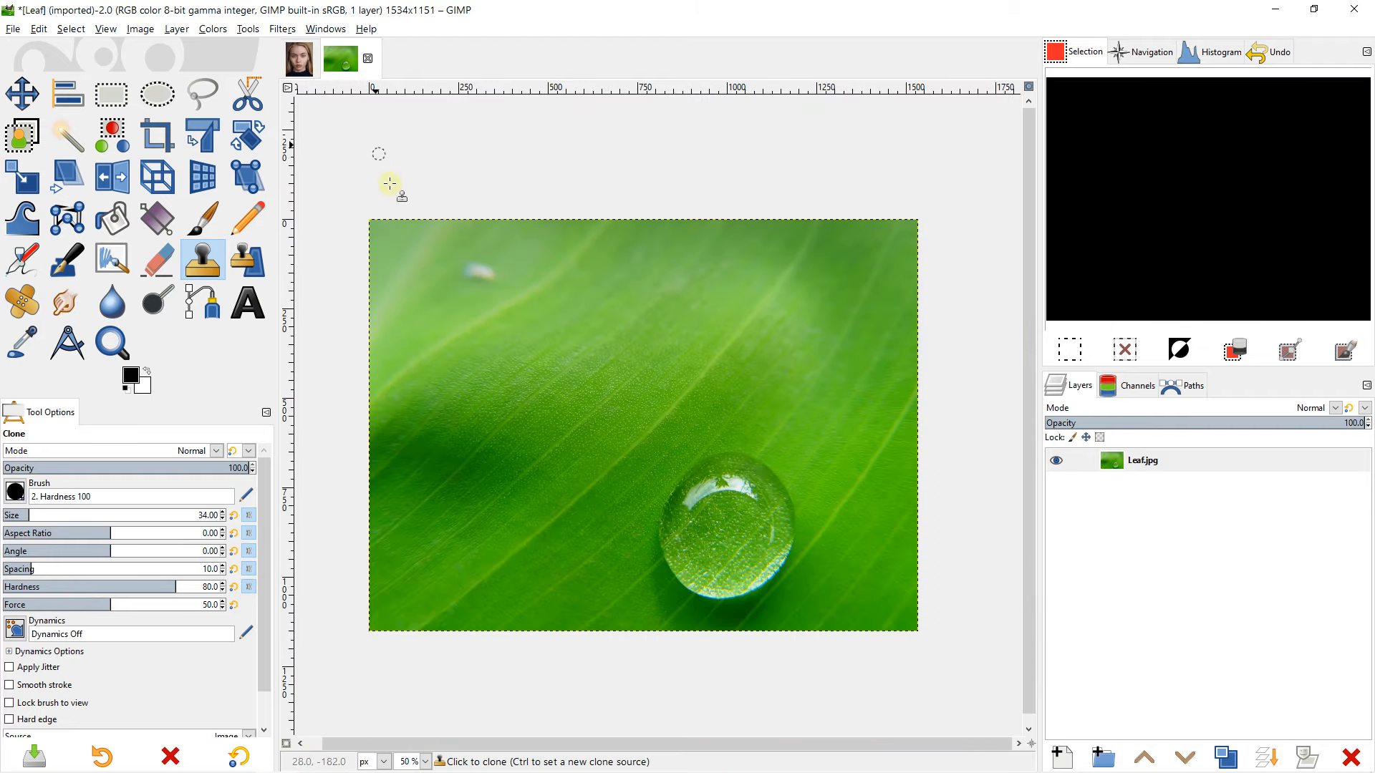
right_click(1107, 460)
click(1138, 149)
Step: Set the Clone brush to size 572 and hardness 100, and clone the whole water drop onto the dark area of the leaf
drag(751, 494, 642, 431)
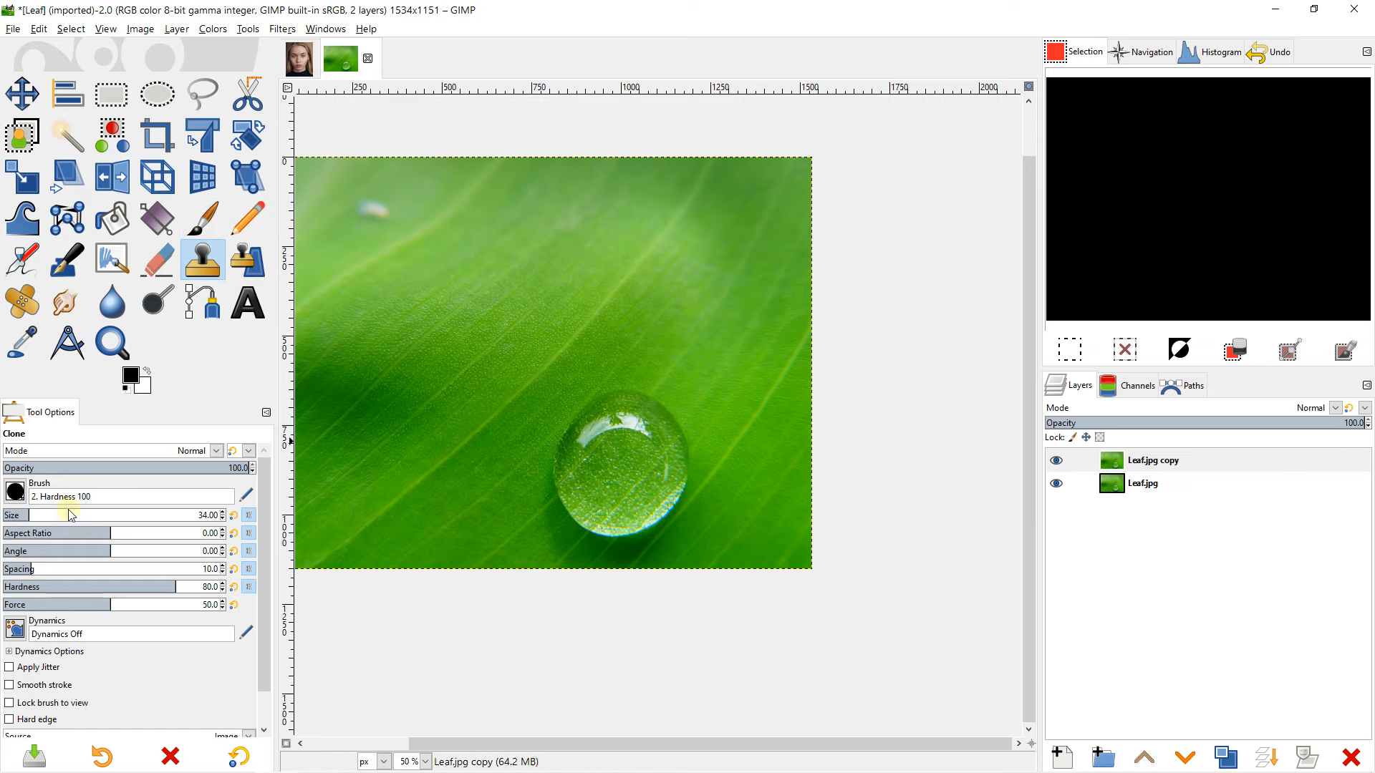
click(145, 515)
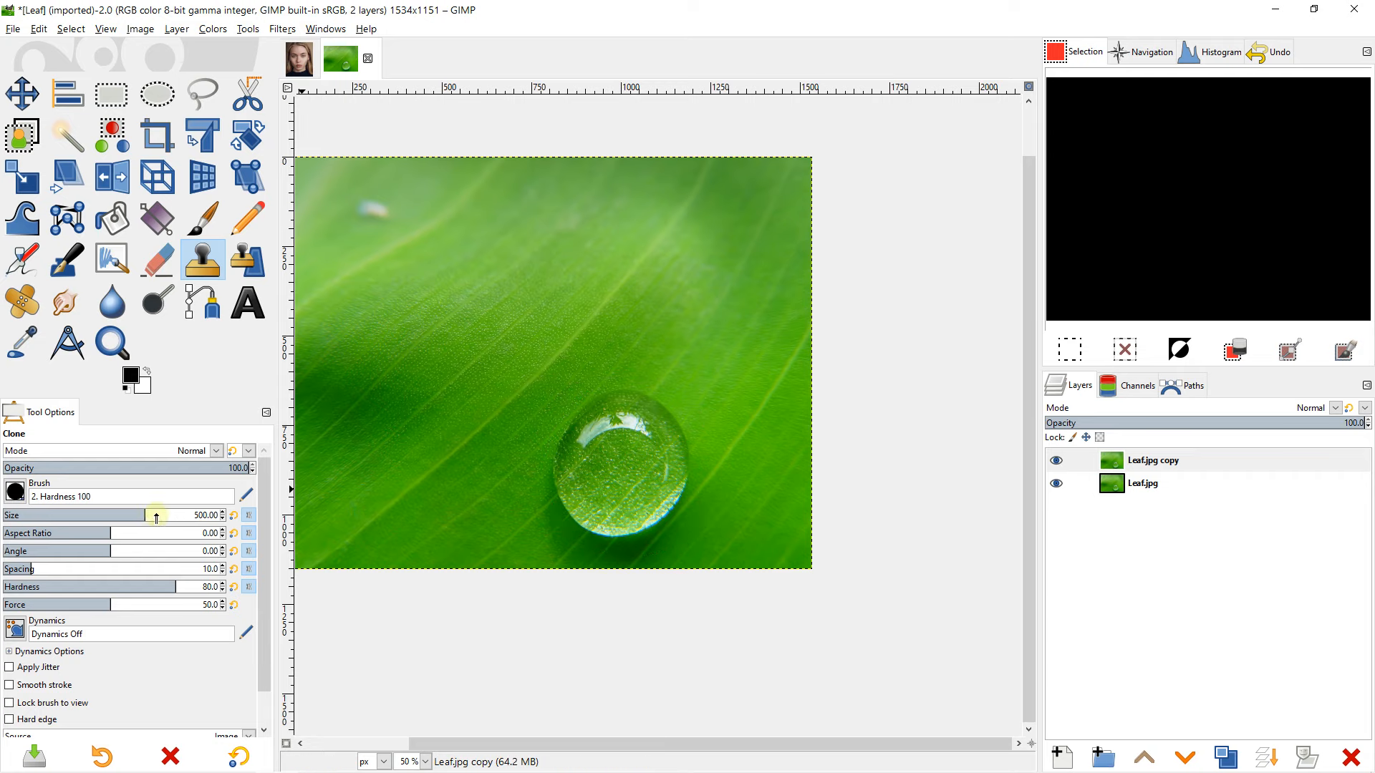
ctrl+click(620, 466)
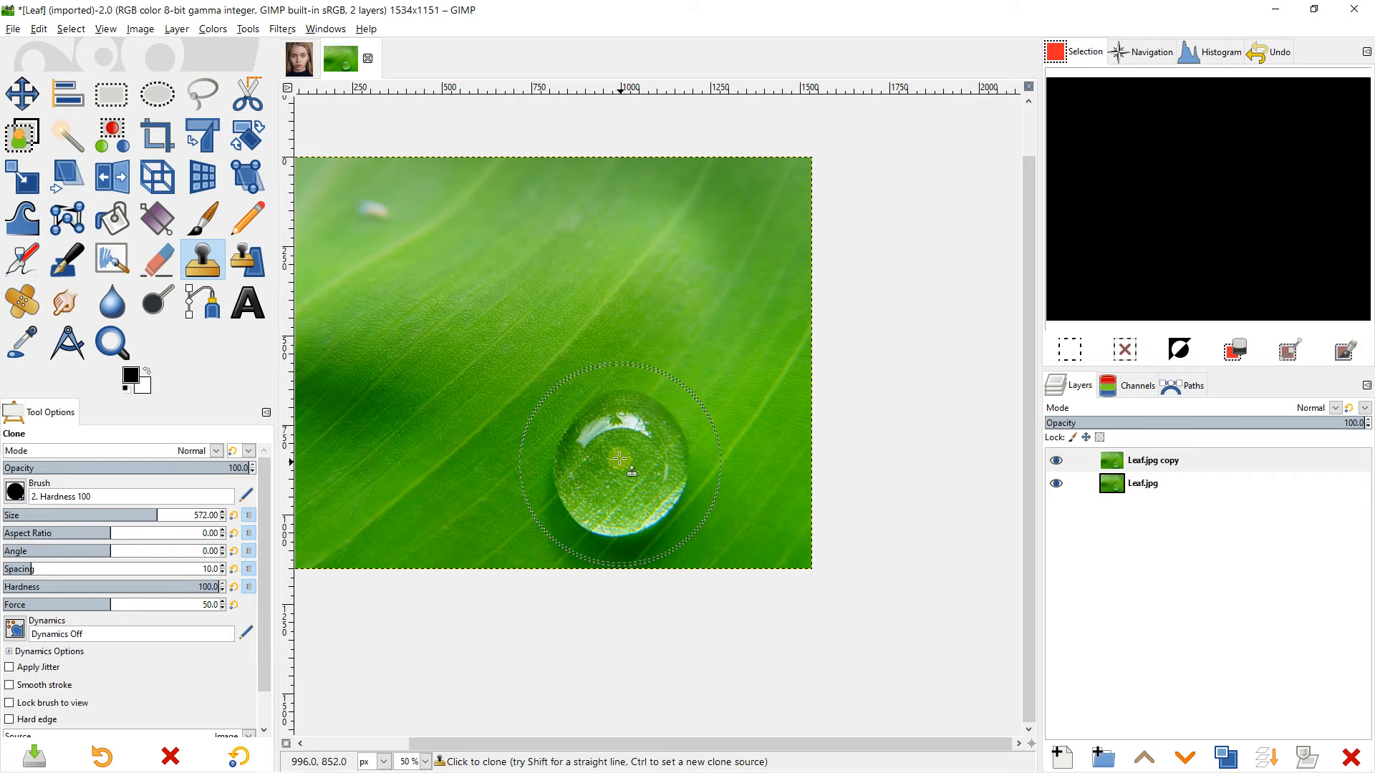
click(444, 344)
scroll(444, 343, up, 1)
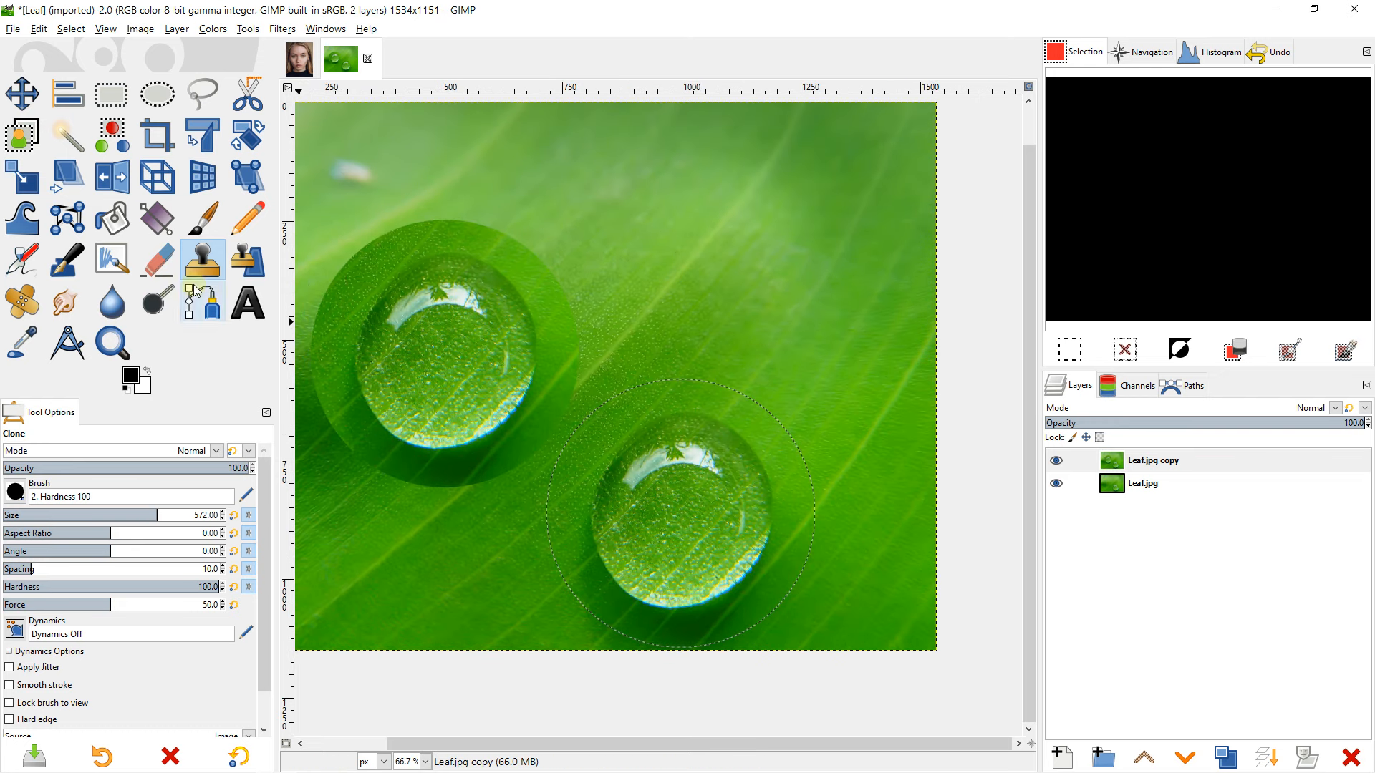
Step: Undo the last water-drop clone and set the Clone brush hardness to 80
click(39, 29)
click(57, 45)
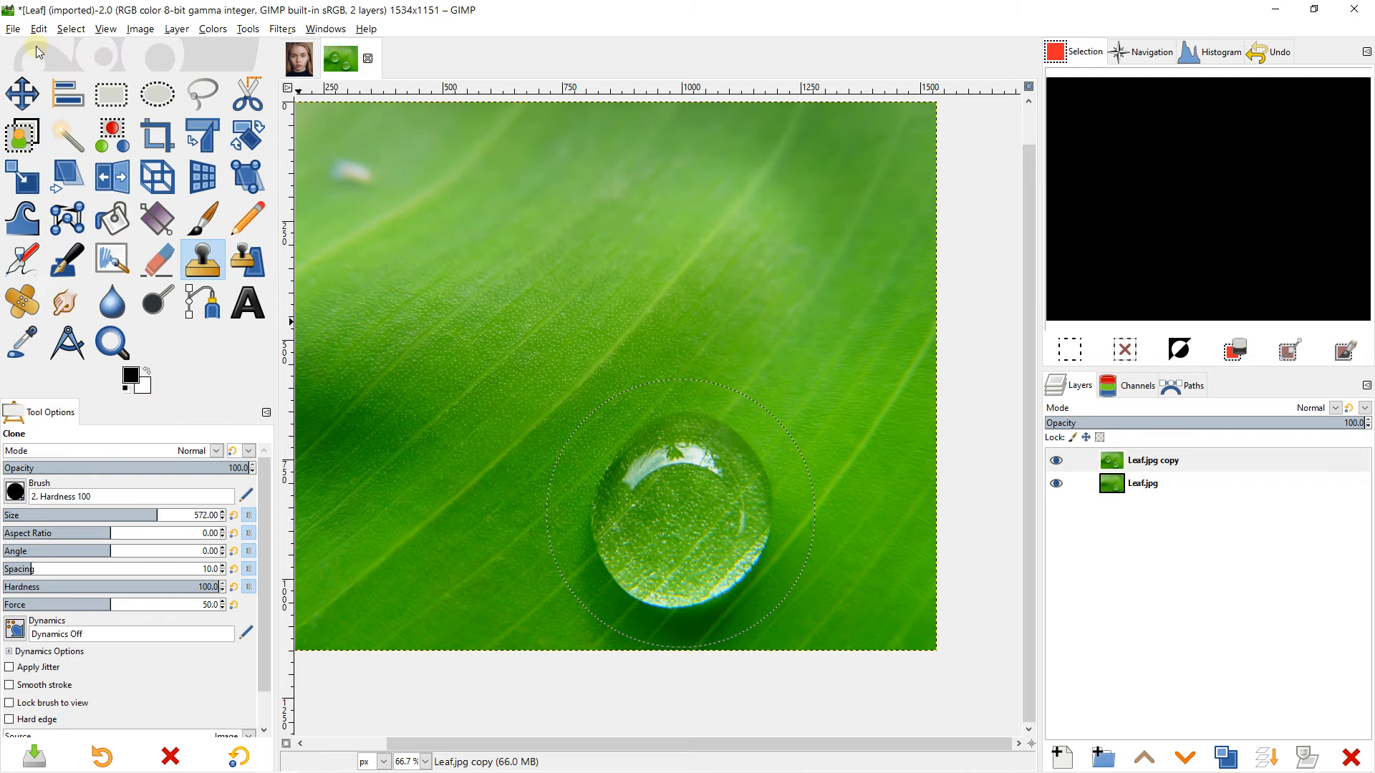
click(148, 585)
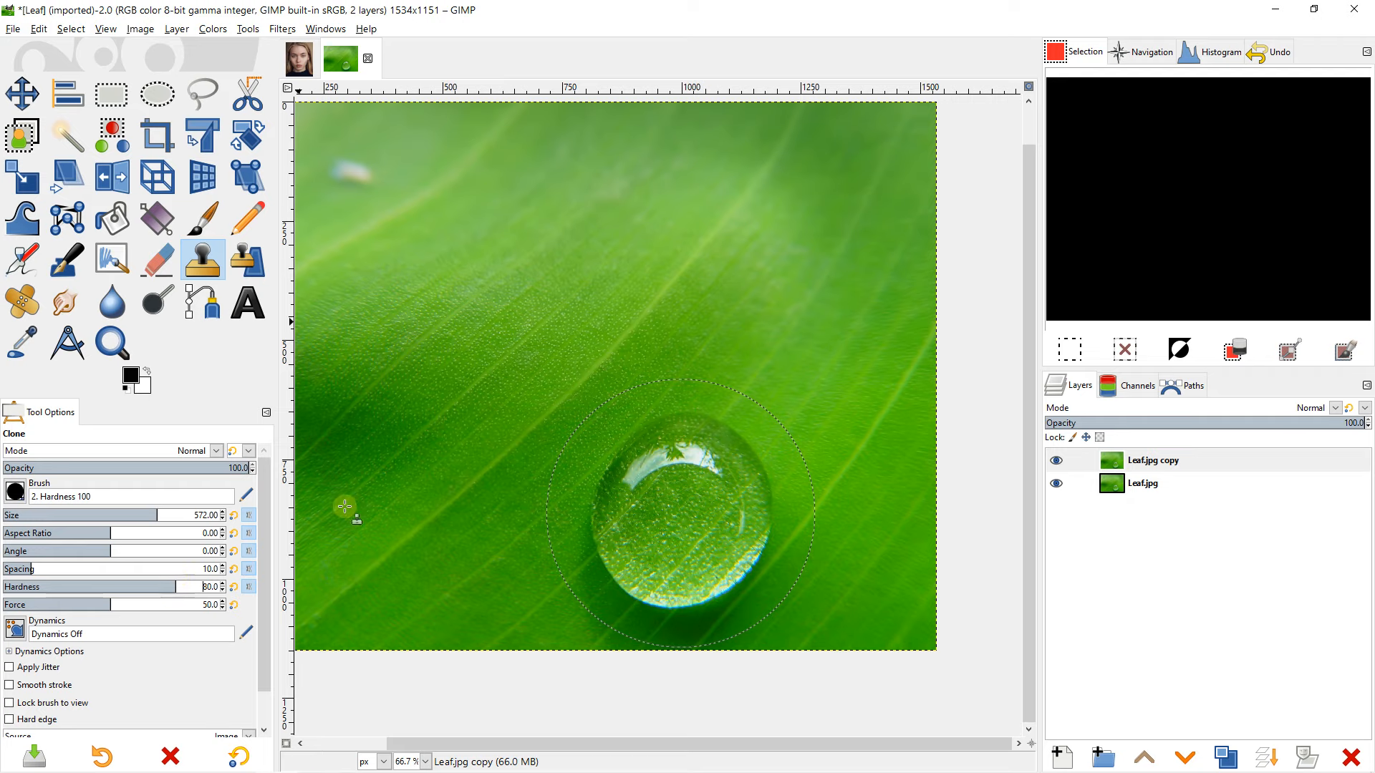
Step: Clone the water drop onto the leaf's dark area, its upper-right part and its lower-left corner, and paint a further clone stroke
click(503, 330)
key(minus)
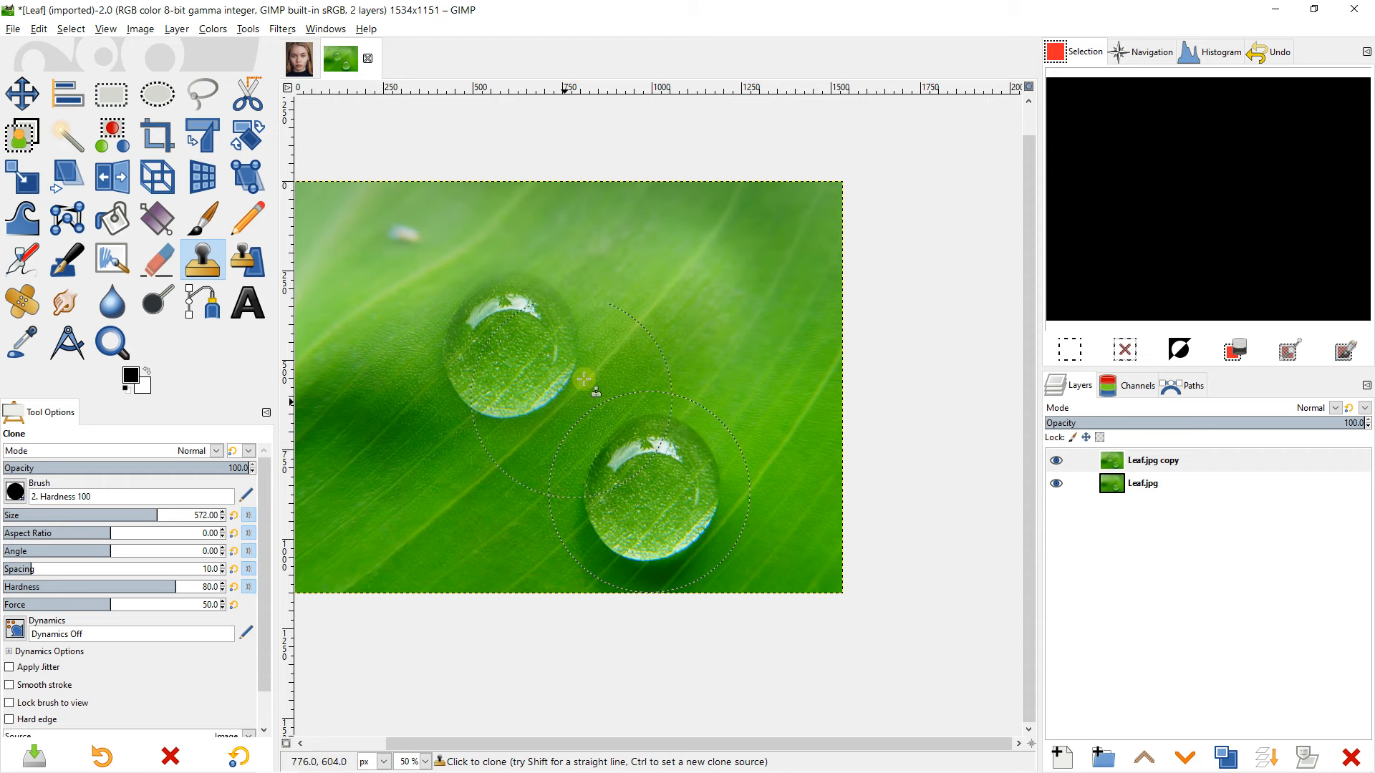
click(704, 301)
drag(429, 426, 518, 386)
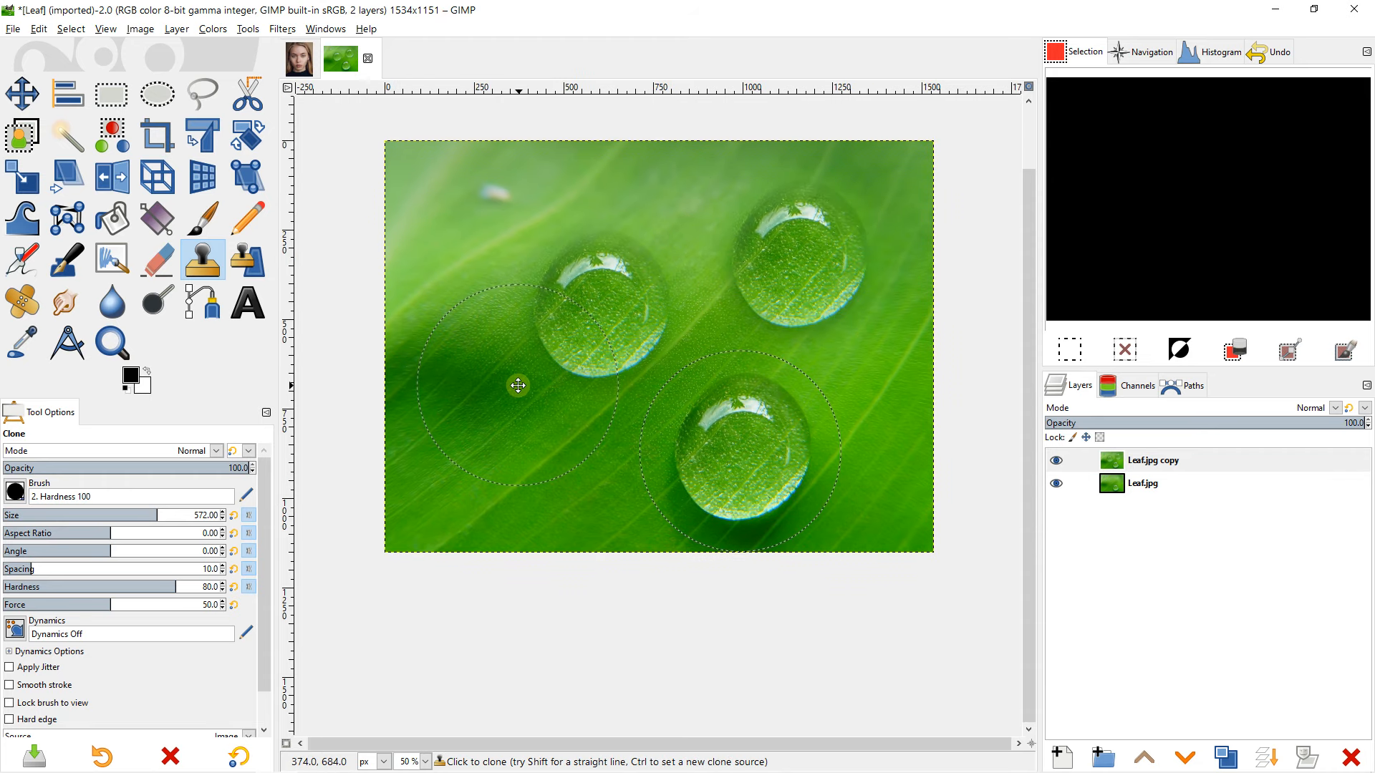
click(484, 462)
mouse_move(486, 461)
mouse_down()
mouse_move(516, 397)
mouse_move(514, 421)
mouse_move(576, 404)
mouse_move(583, 423)
mouse_up()
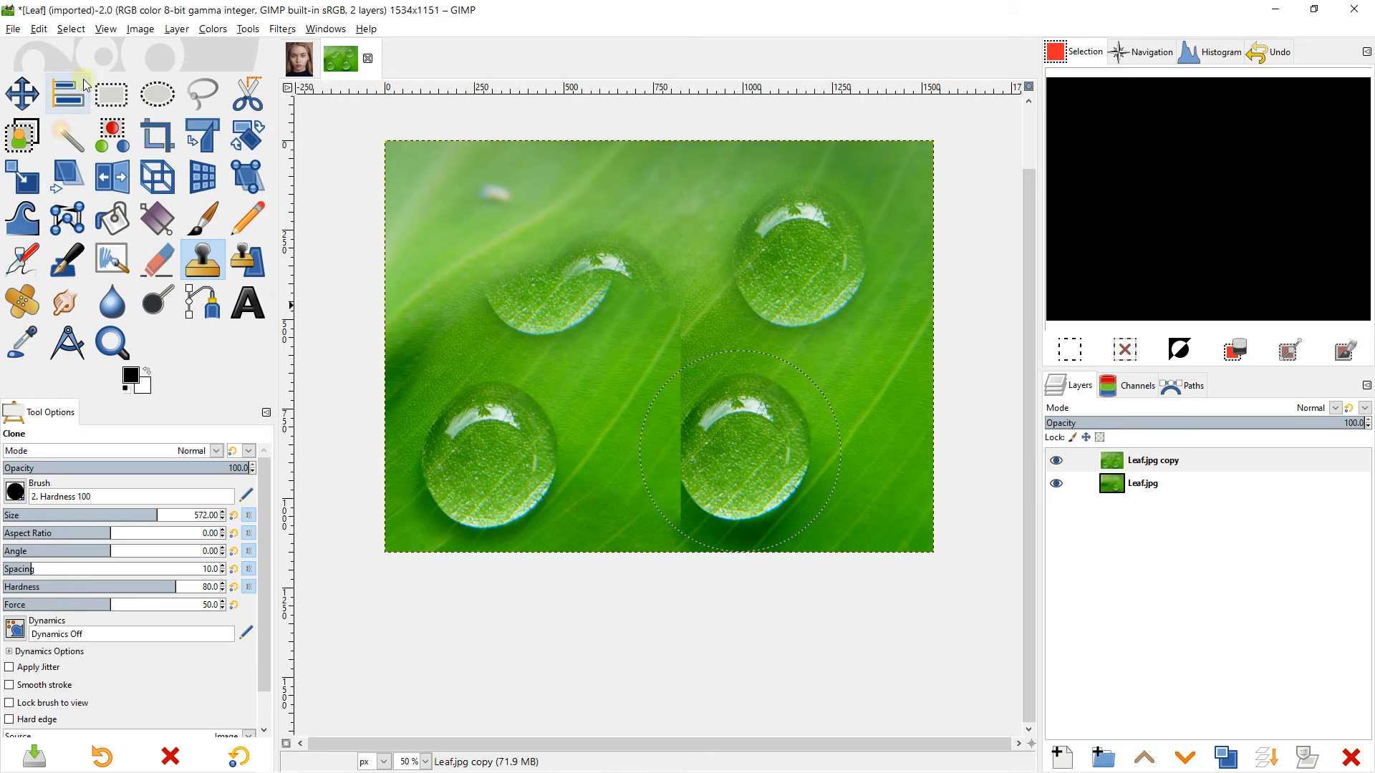
Step: Undo all the cloned drops one after another, back to the single original water drop
click(39, 29)
click(40, 42)
click(39, 34)
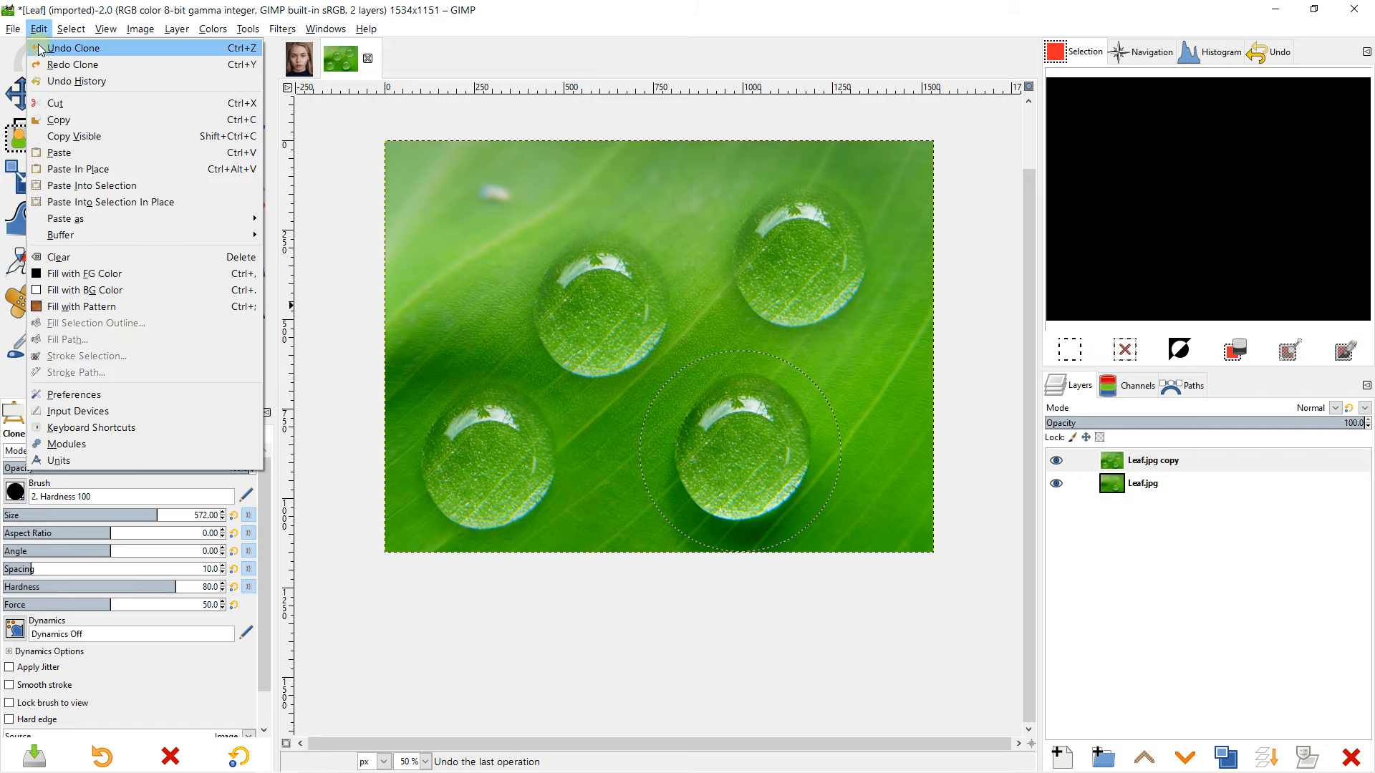
click(40, 46)
click(39, 31)
click(40, 49)
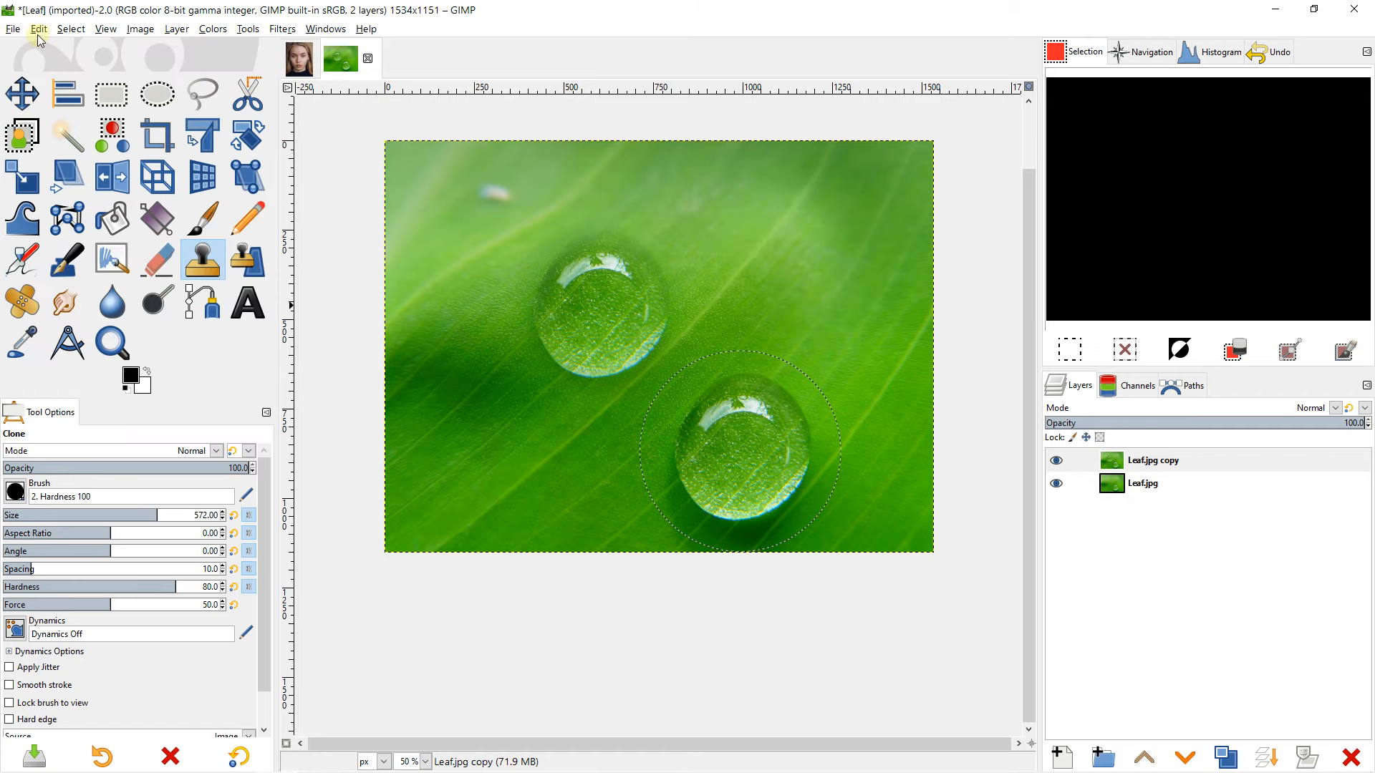
click(38, 33)
click(39, 47)
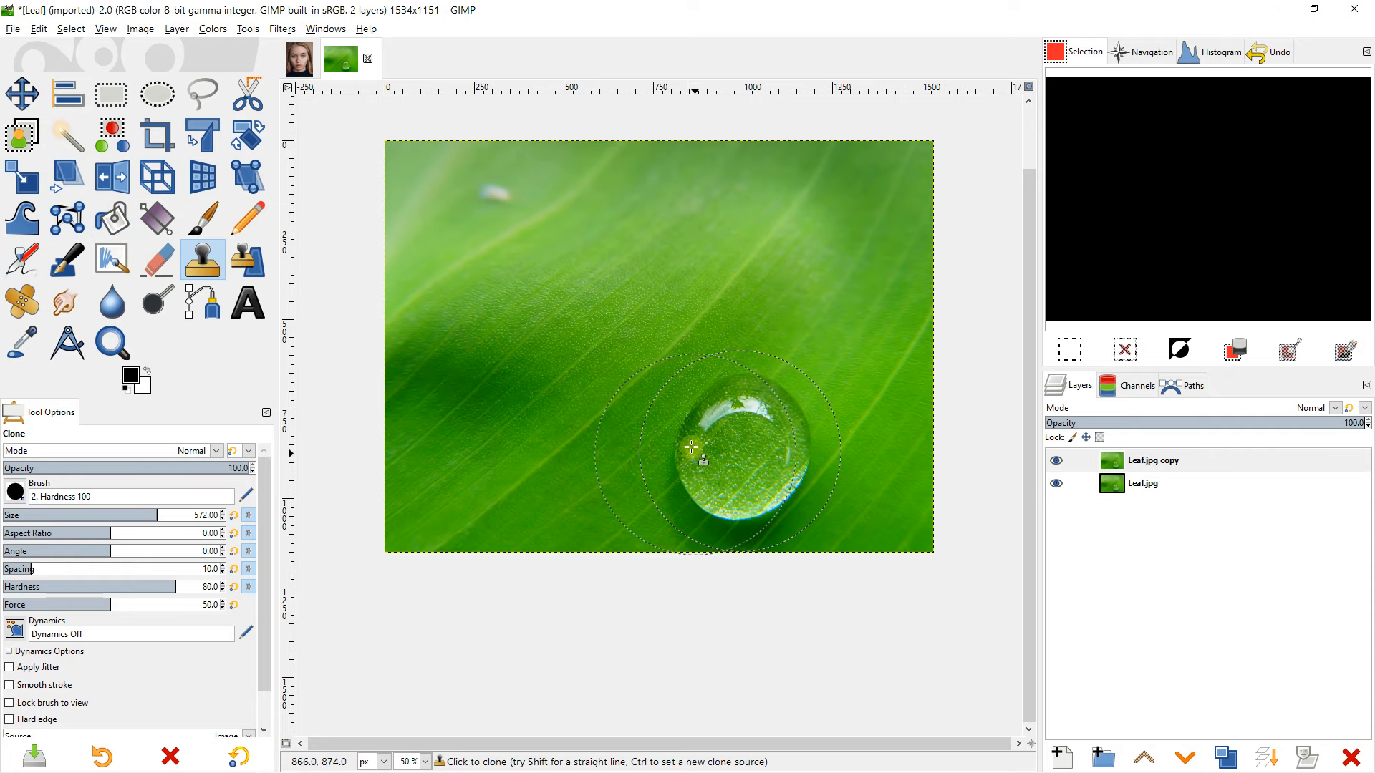
Step: Clone the water drop over the dark leaf area with a moving brush stroke and undo that clone
click(563, 335)
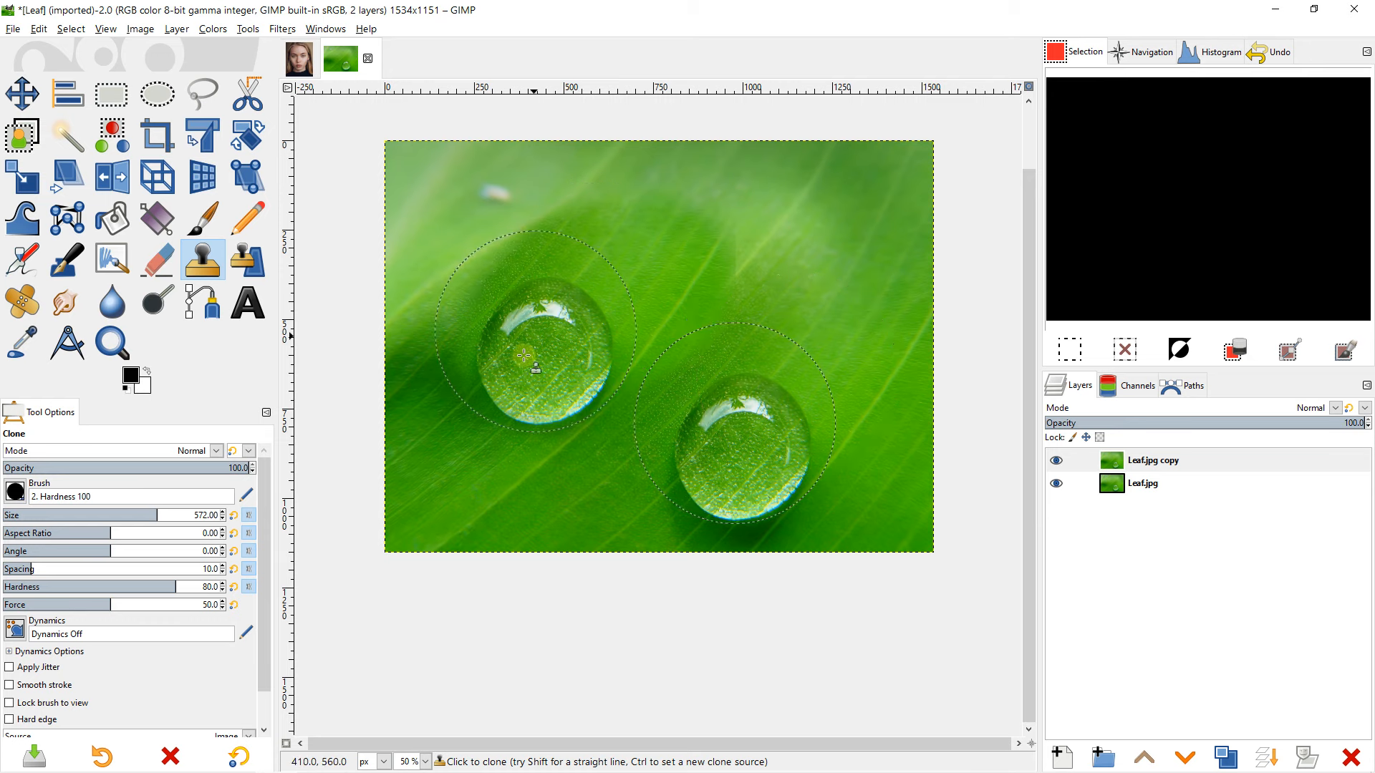
click(38, 29)
click(50, 49)
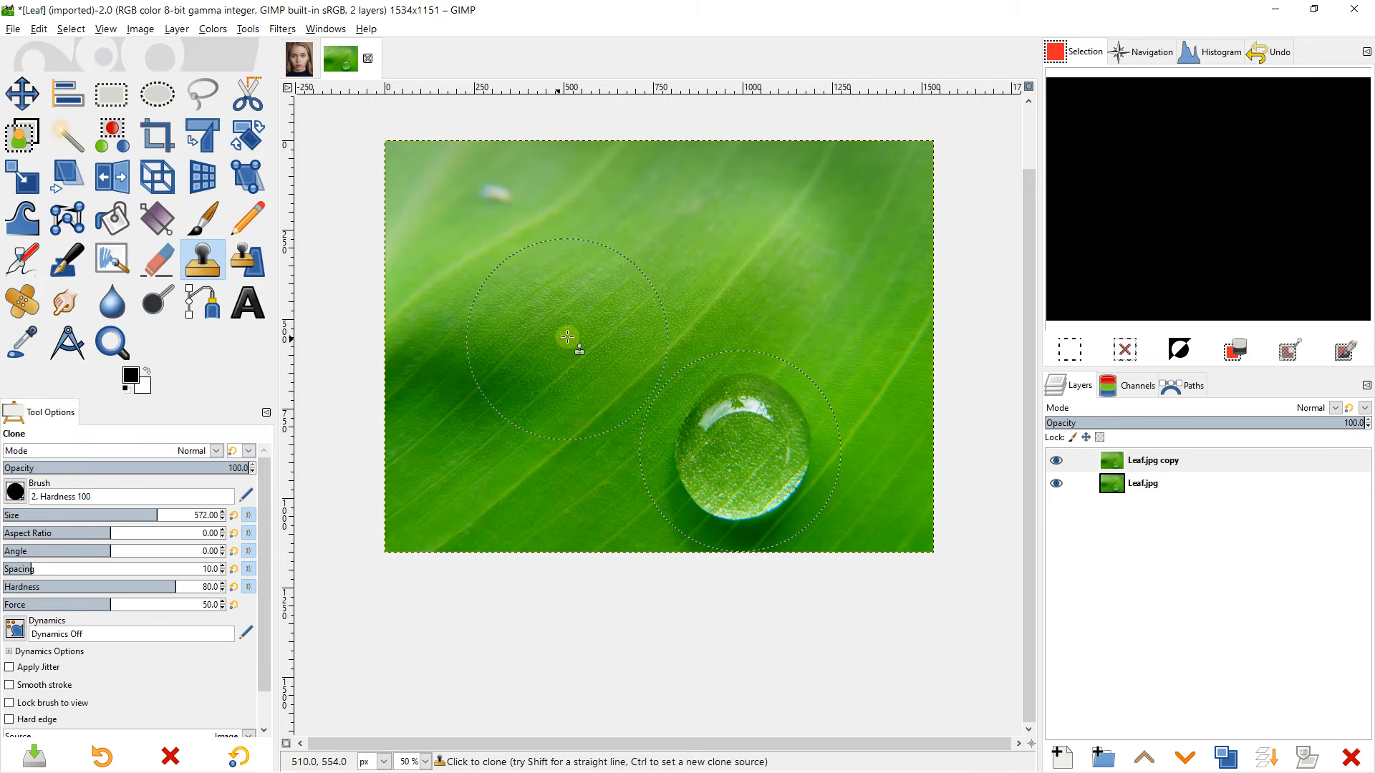
Step: Sample the drop-free dark leaf area as the clone source, clone it over the original water drop, and switch to the Move tool
key(ctrl)
ctrl+click(541, 342)
scroll(739, 446, up, 1)
mouse_move(739, 446)
mouse_down()
mouse_move(832, 340)
mouse_move(808, 403)
mouse_move(665, 498)
mouse_move(763, 462)
mouse_move(885, 366)
mouse_move(887, 294)
mouse_move(853, 316)
mouse_up()
scroll(814, 365, down, 2)
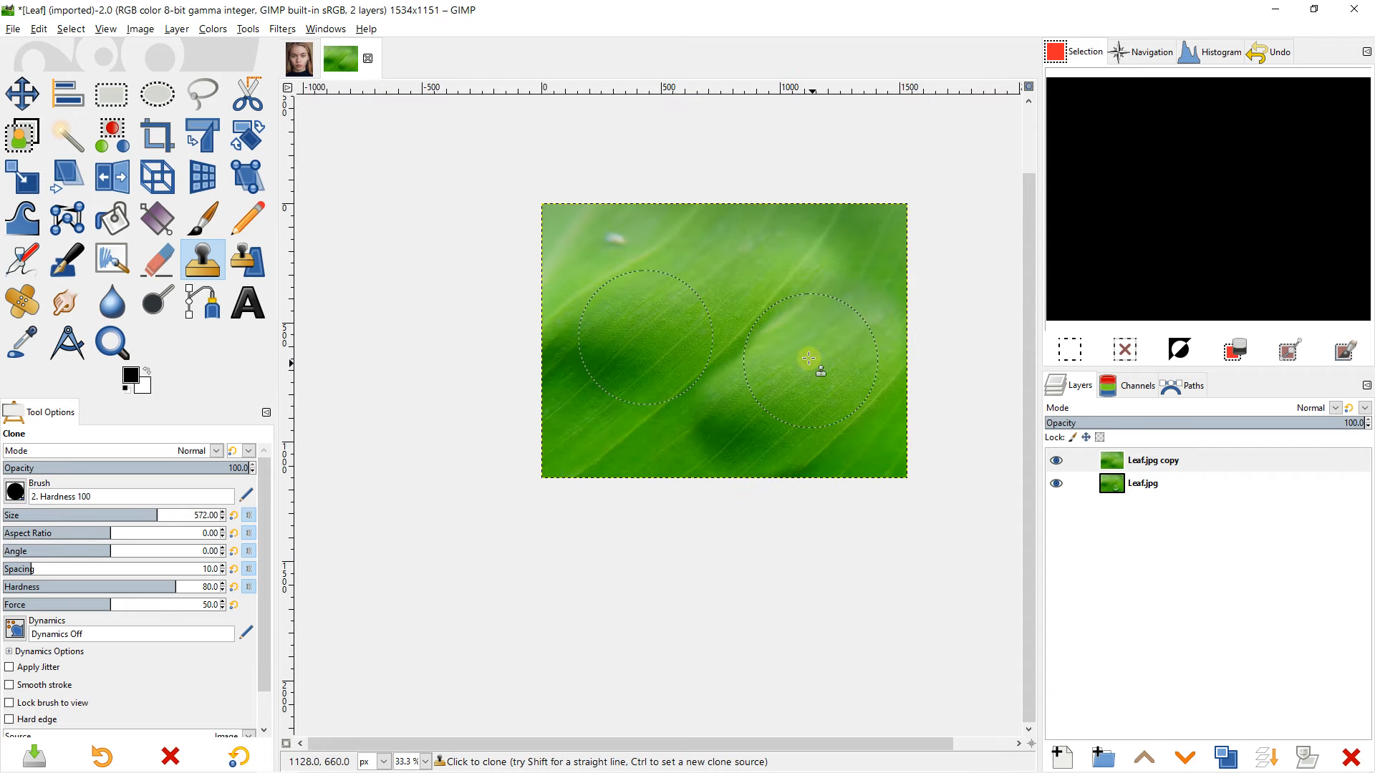
mouse_move(717, 320)
mouse_down()
mouse_move(621, 333)
mouse_move(582, 310)
mouse_up()
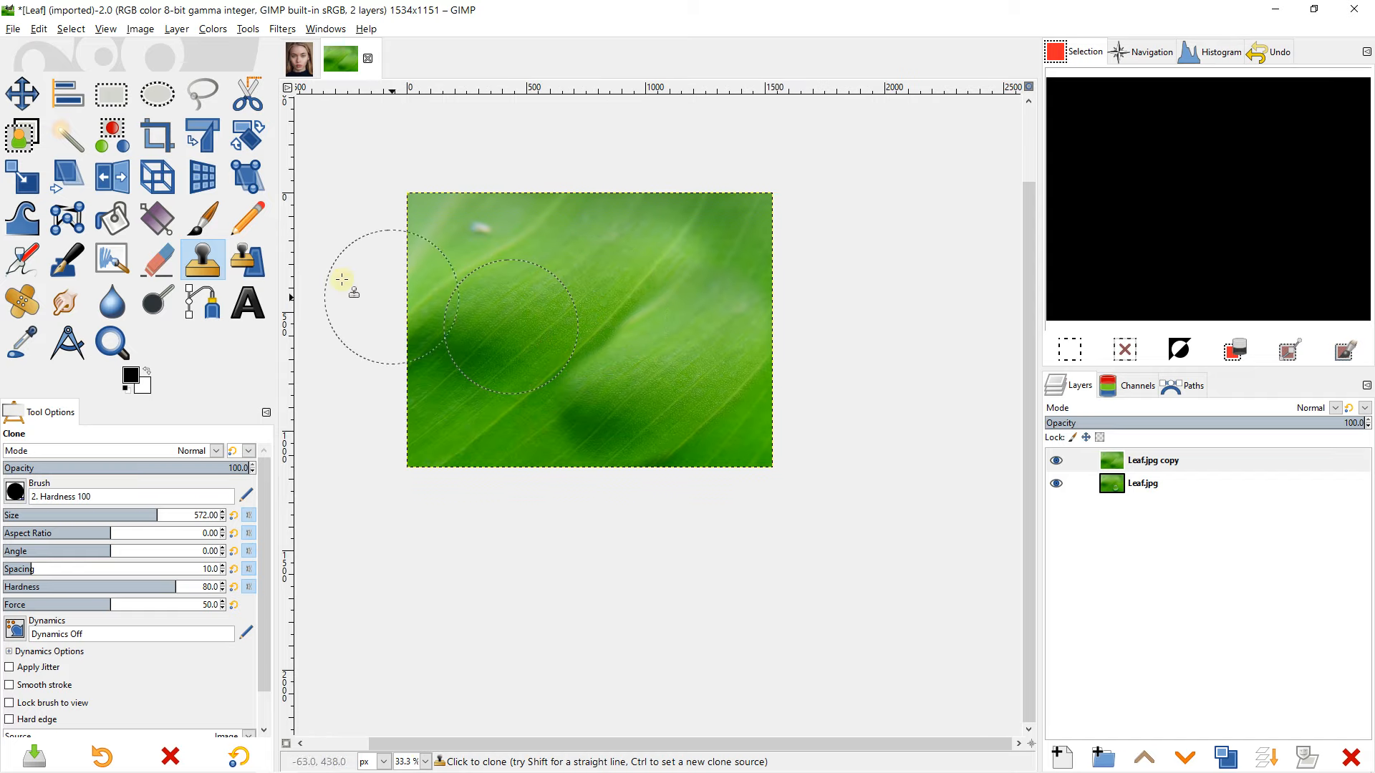
click(21, 93)
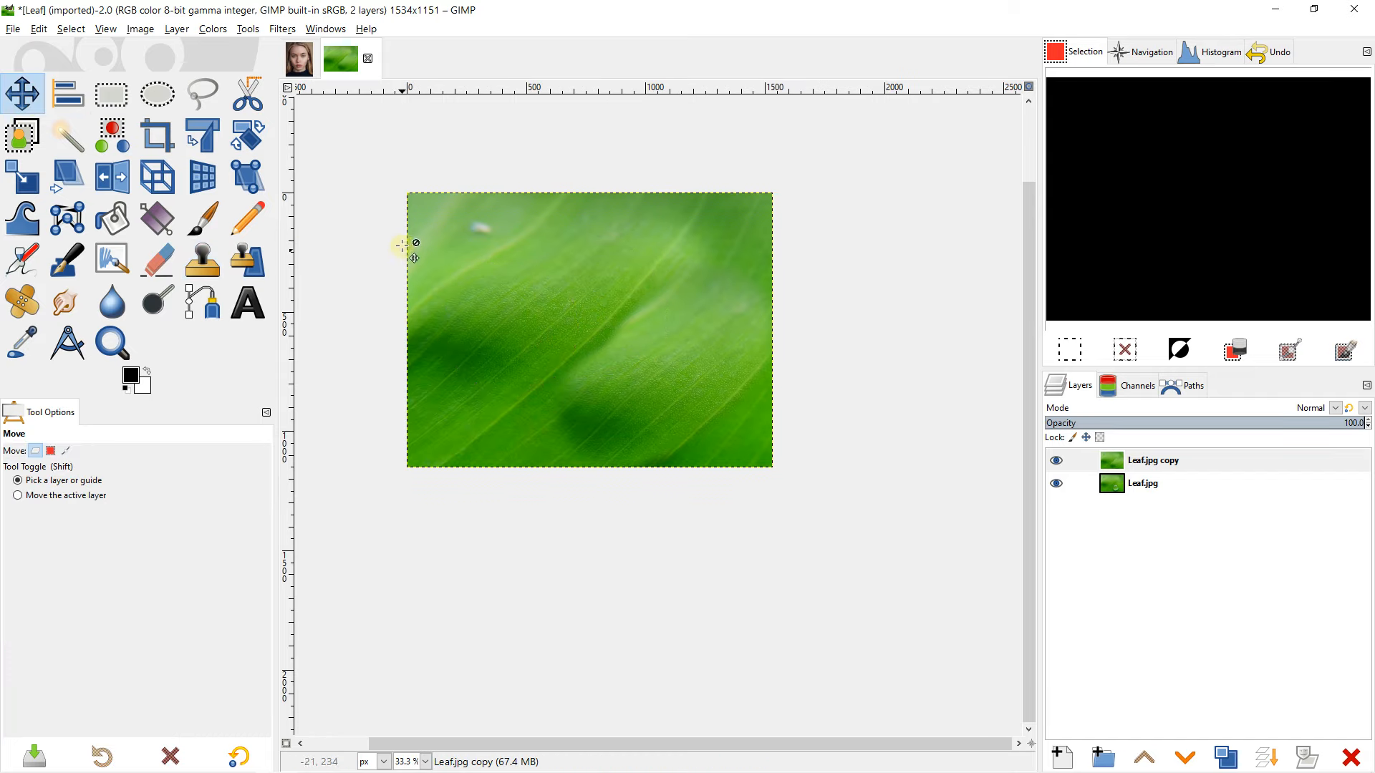